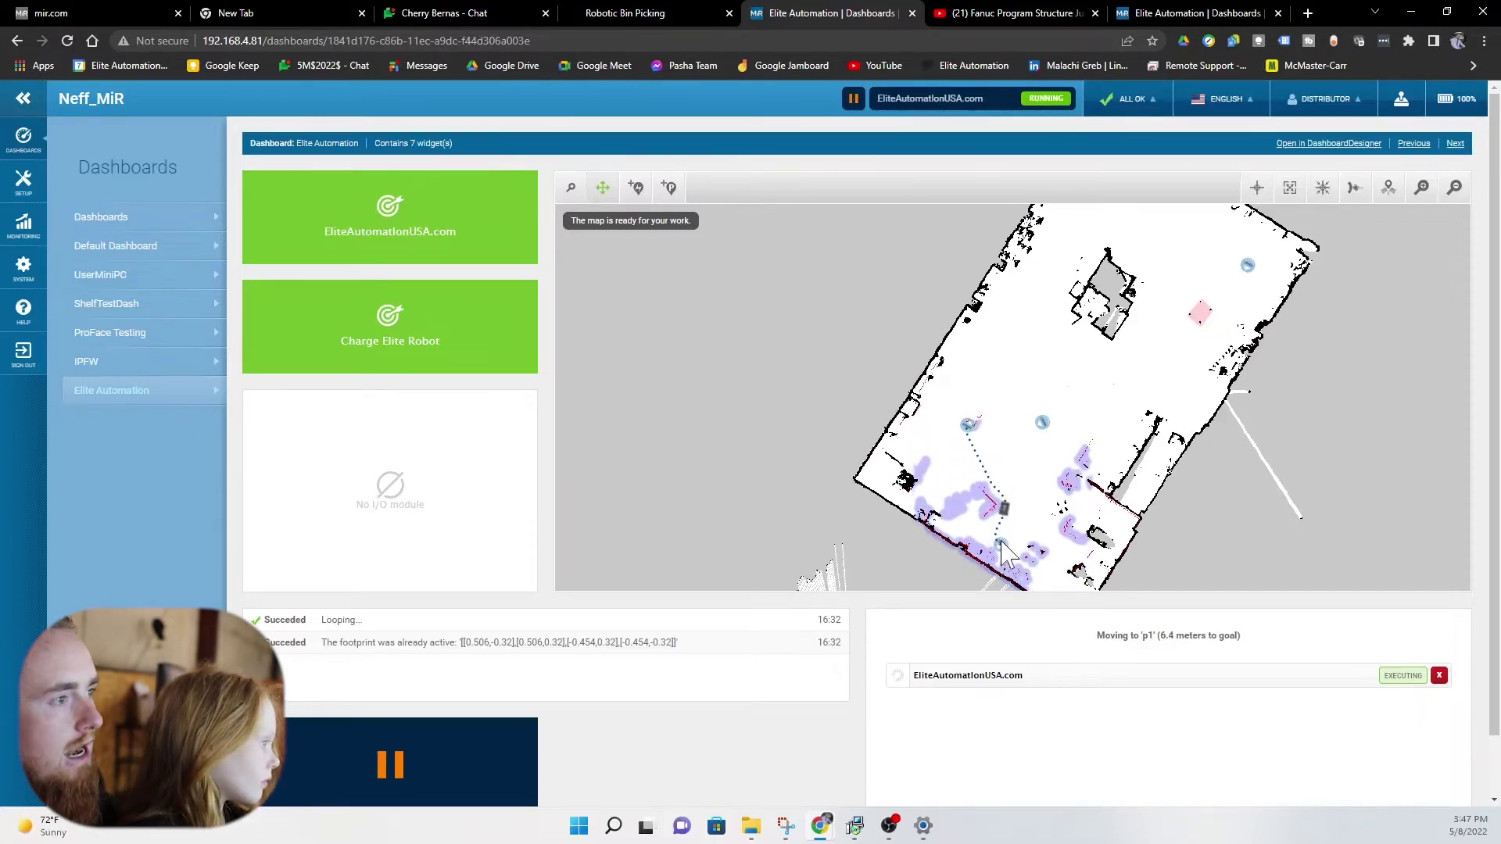
- Zoom into the map while the robot runs until the mission fails at p1
{"action": "scroll", "coordinate": [1006, 554], "scroll_direction": "up", "scroll_amount": 2}
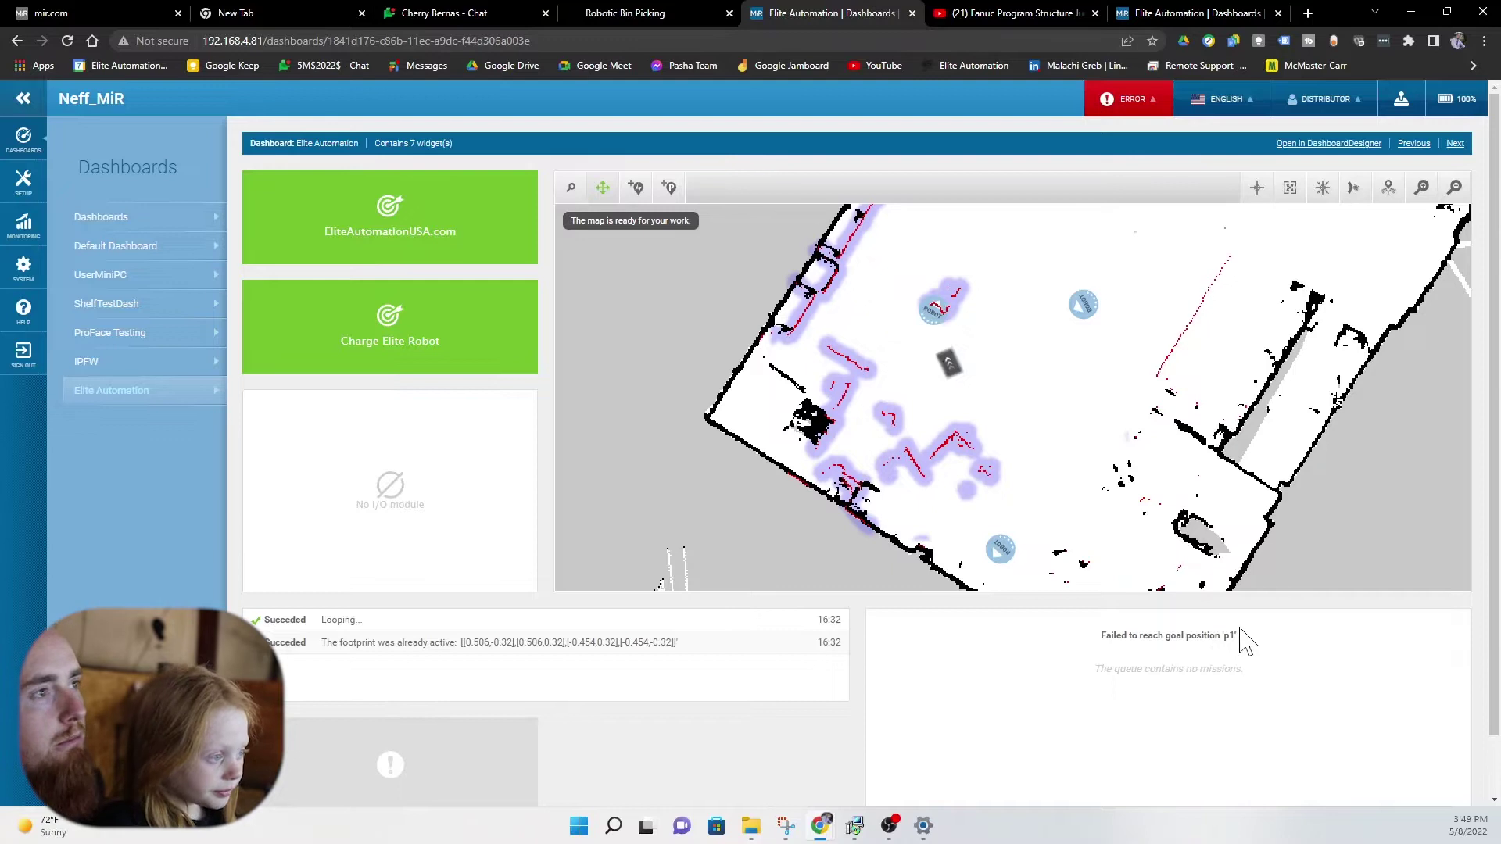
- Check the 'Failed to reach goal position p1' error details, then reset it
{"action": "left_click", "coordinate": [1145, 102]}
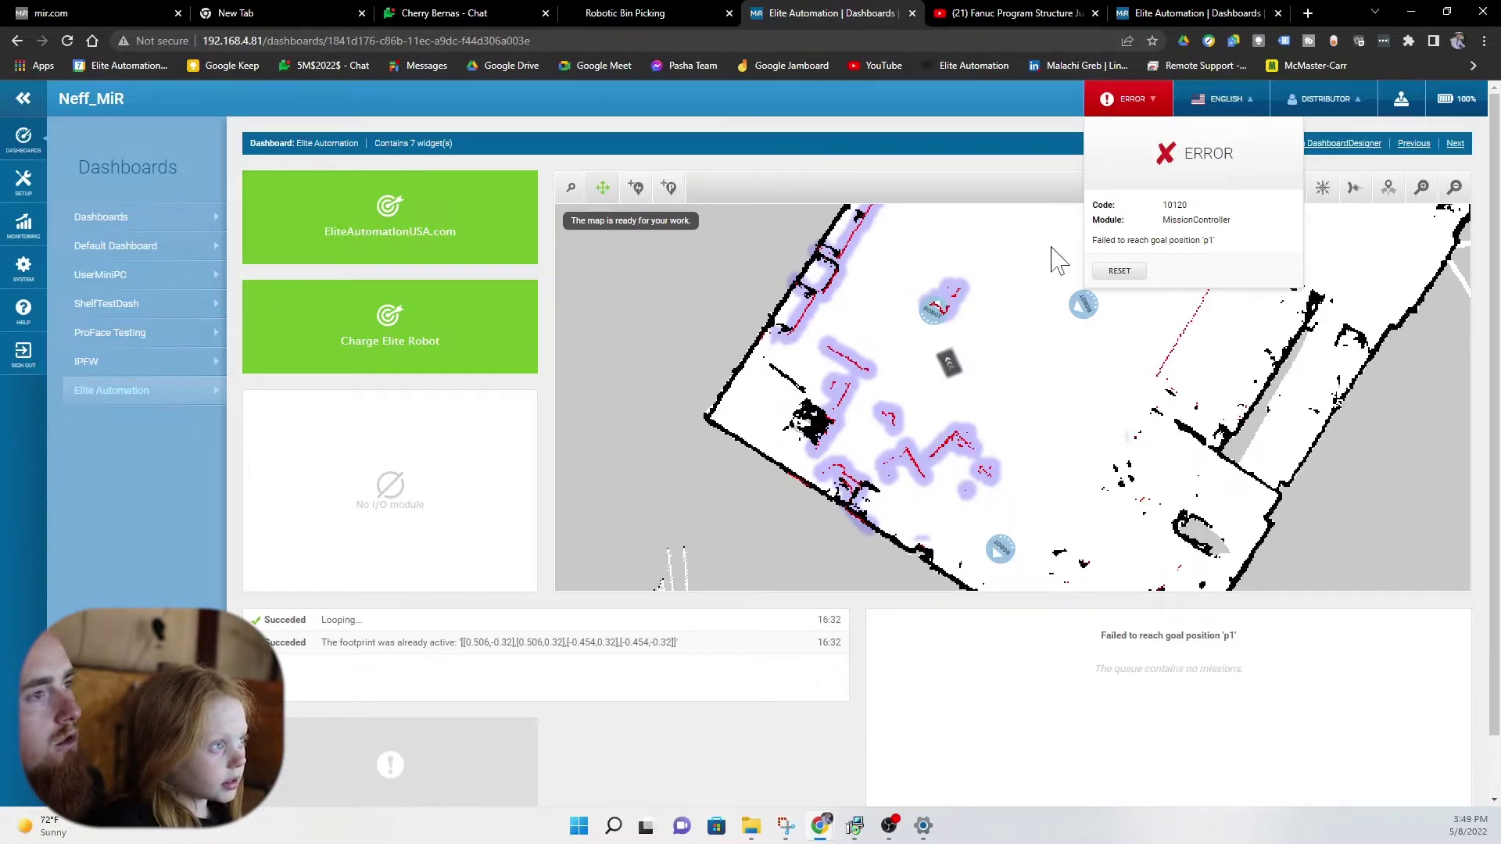
{"action": "left_click", "coordinate": [1121, 272]}
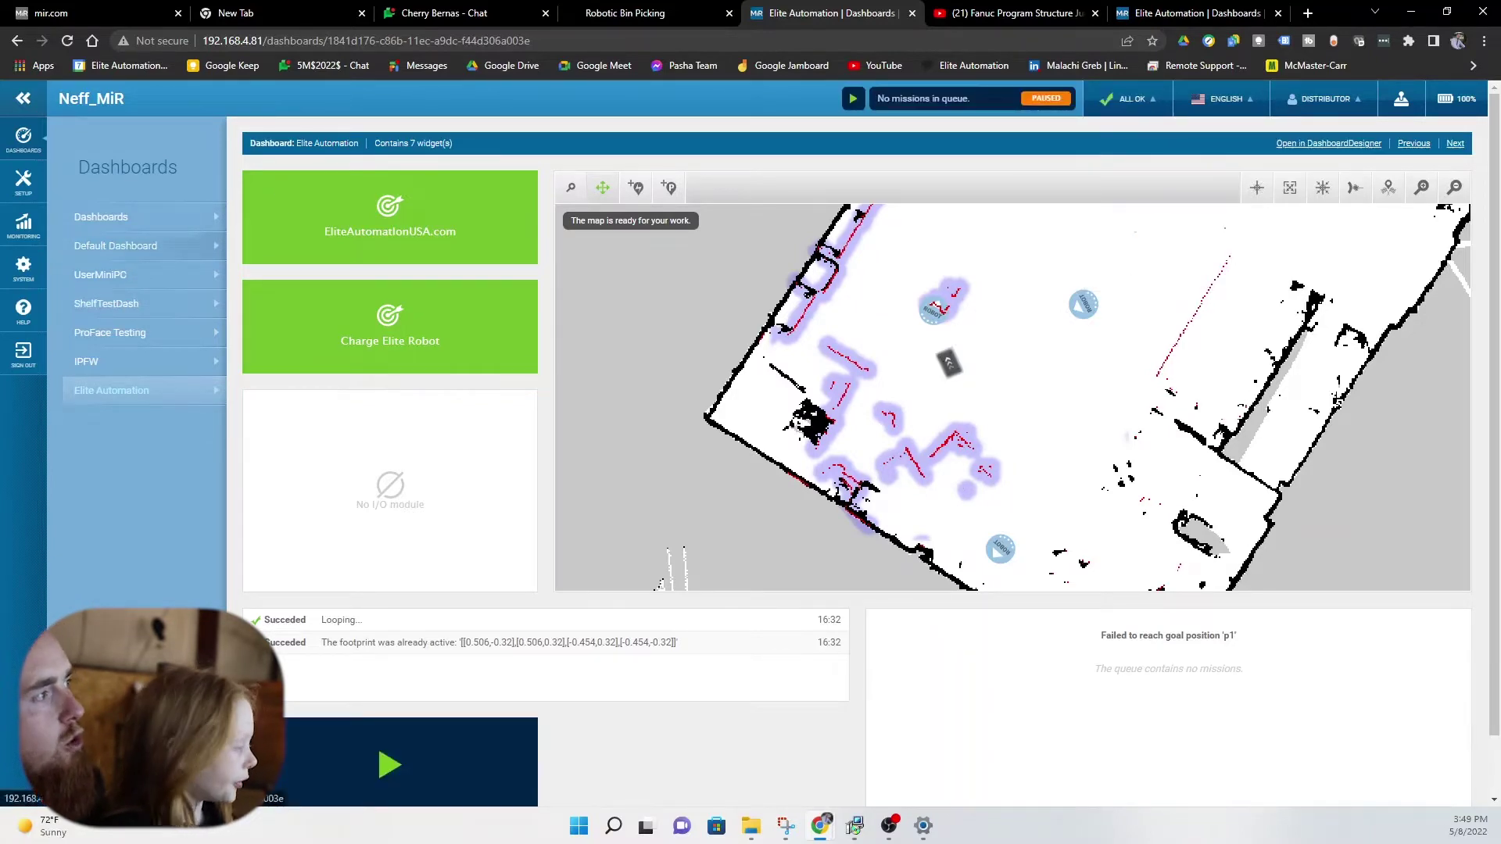
- Open the EliteAutomationUSA.com mission from Setup > Missions in the editor
{"action": "left_click", "coordinate": [25, 187]}
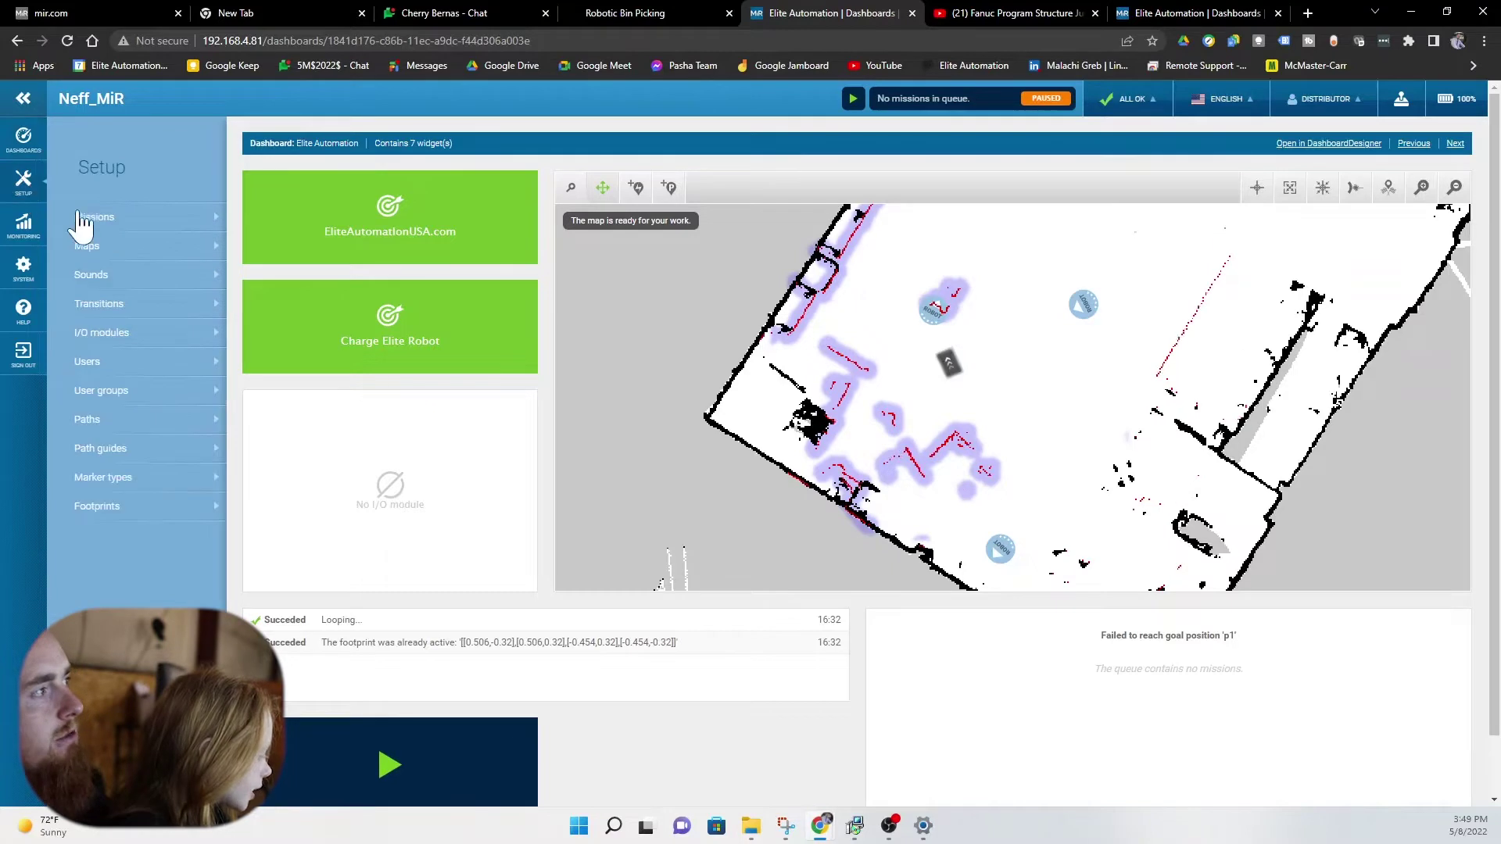
{"action": "left_click", "coordinate": [124, 225]}
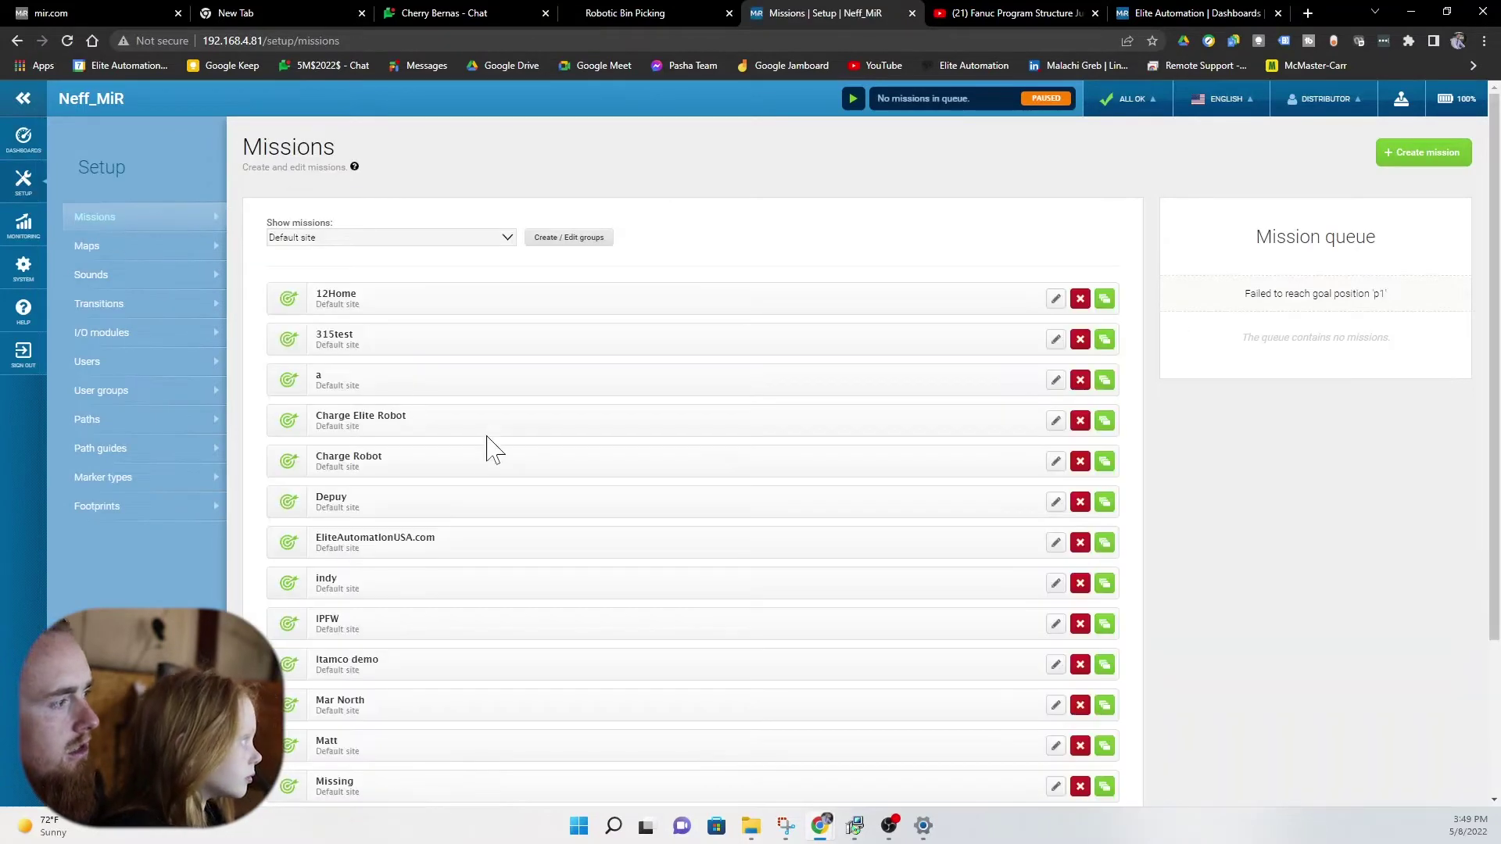
{"action": "scroll", "coordinate": [540, 452], "scroll_direction": "down", "scroll_amount": 3}
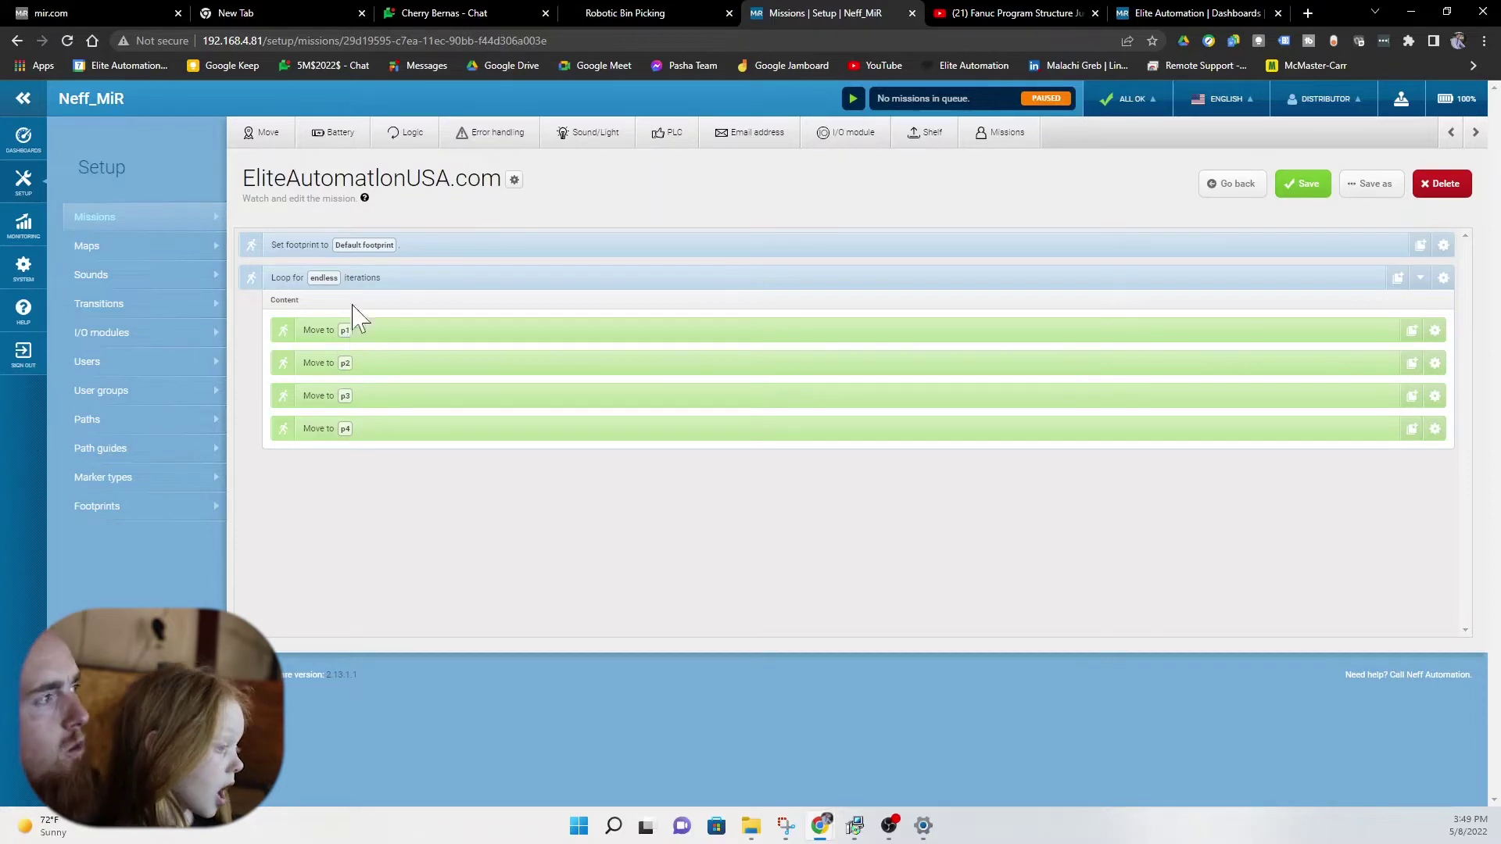
{"action": "left_click", "coordinate": [262, 132]}
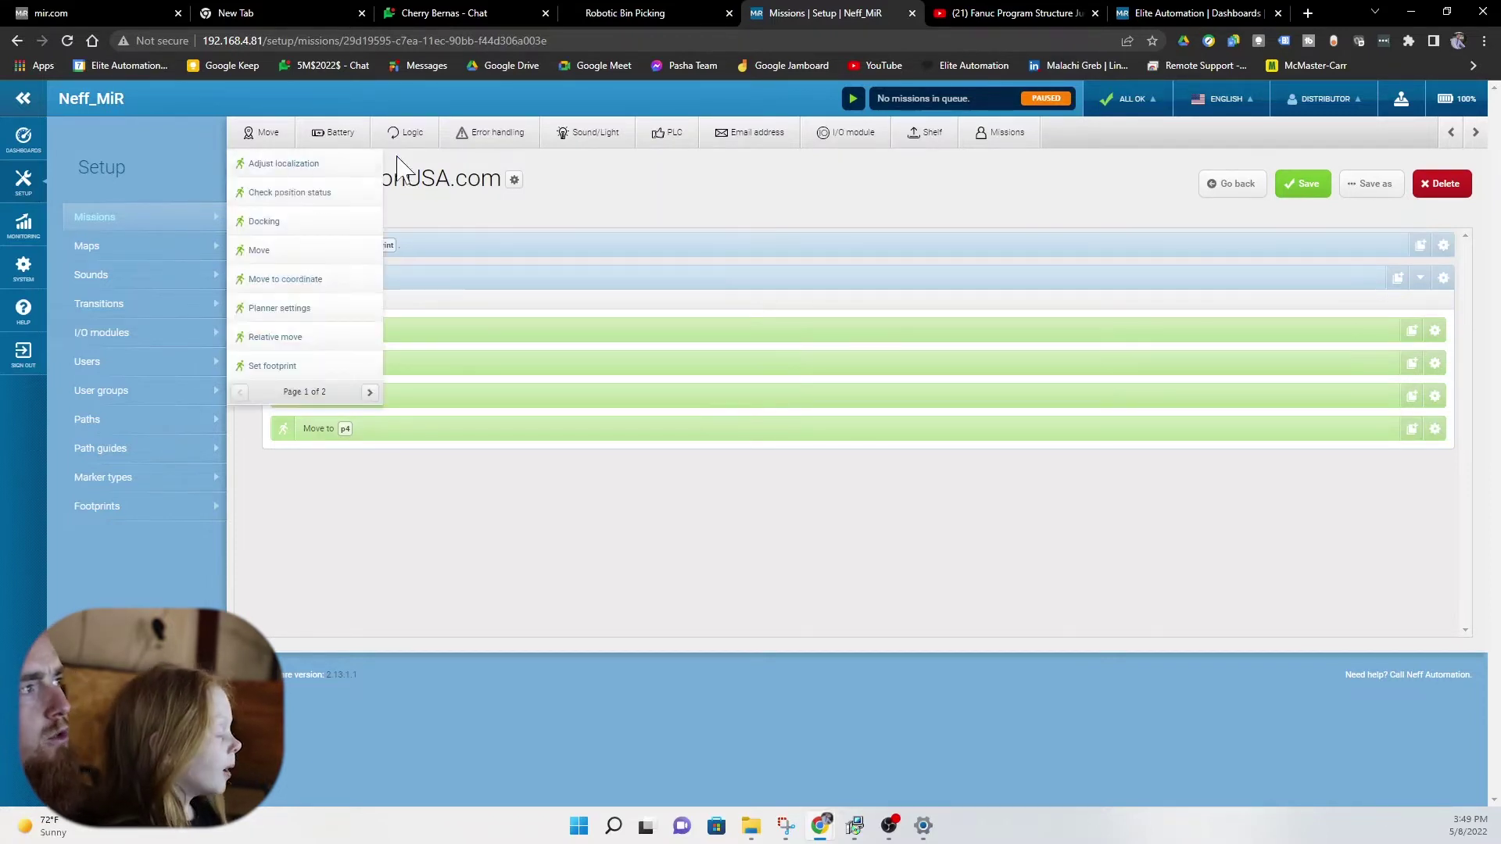
- Add an Error handling Try/Catch block below the p1–p4 endless loop
{"action": "mouse_move", "coordinate": [398, 145]}
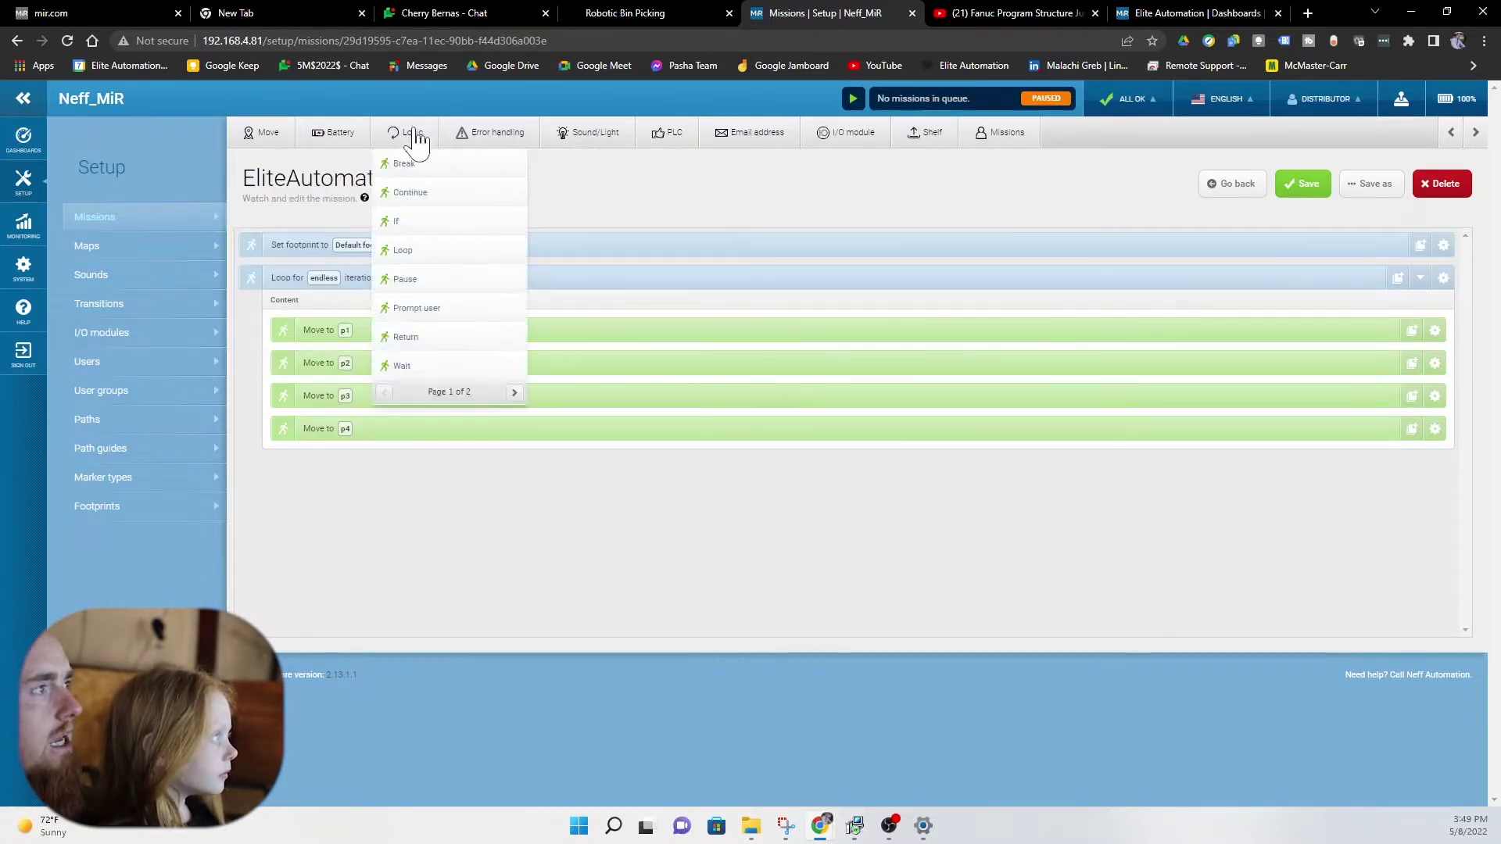
{"action": "mouse_move", "coordinate": [478, 150]}
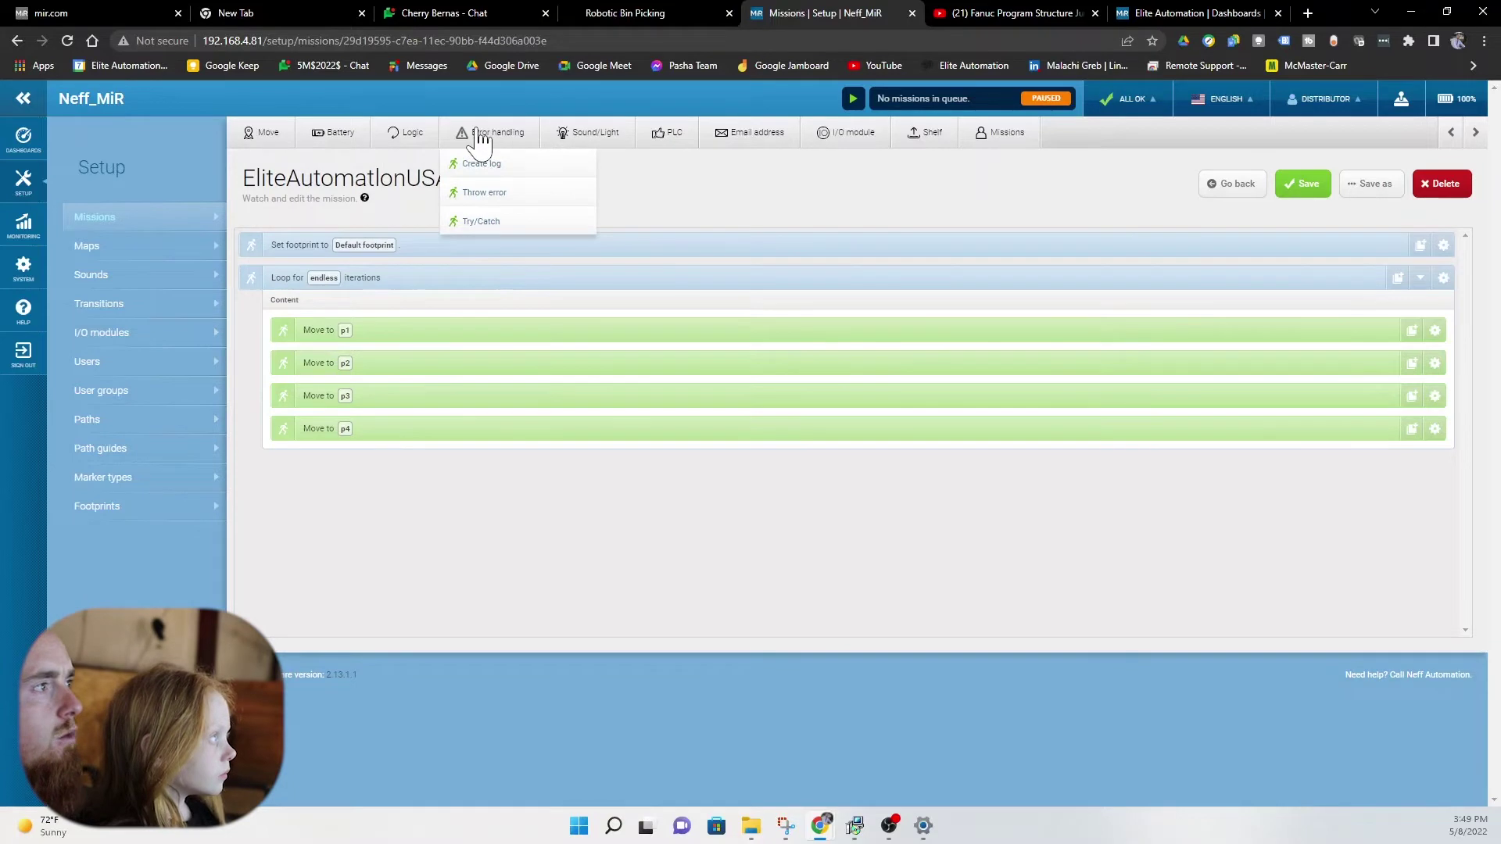
{"action": "left_click", "coordinate": [486, 223]}
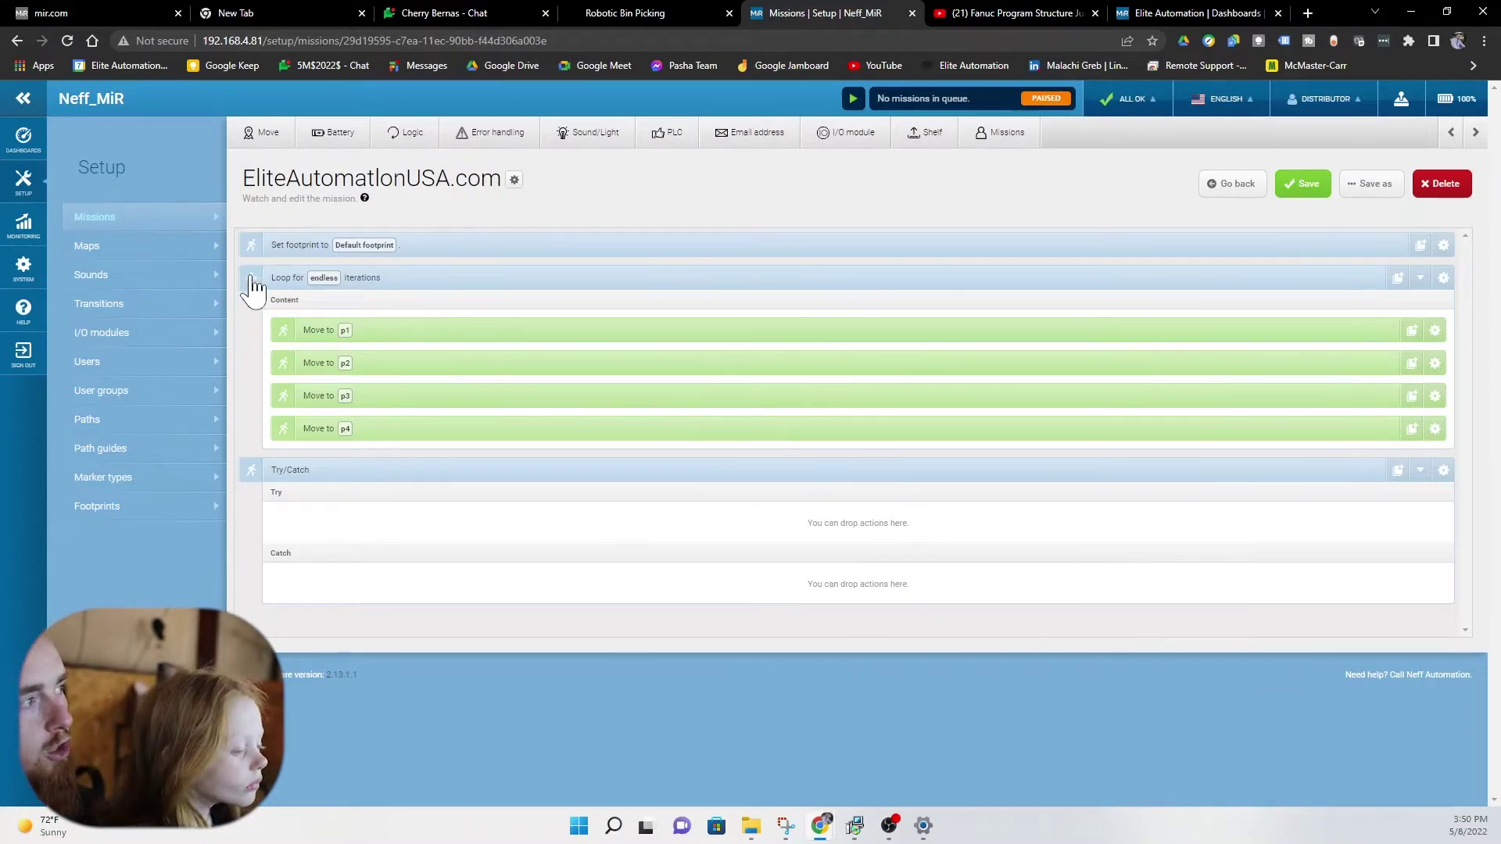
- Drag the p1–p4 endless loop into the Try section of the Try/Catch
{"action": "left_click_drag", "start_coordinate": [252, 286], "coordinate": [448, 368]}
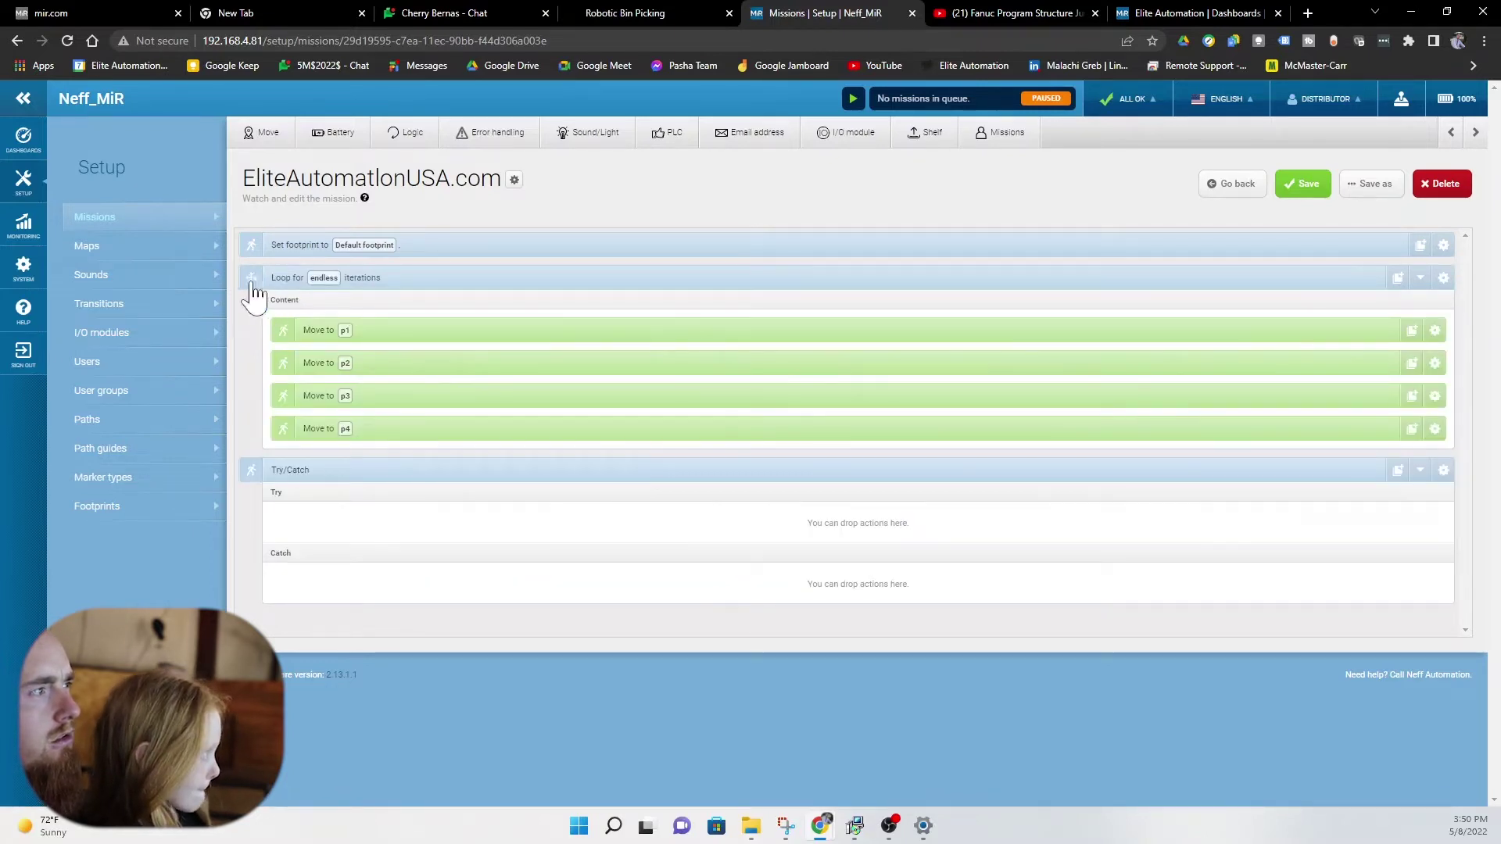
{"action": "left_click_drag", "start_coordinate": [252, 280], "coordinate": [646, 347]}
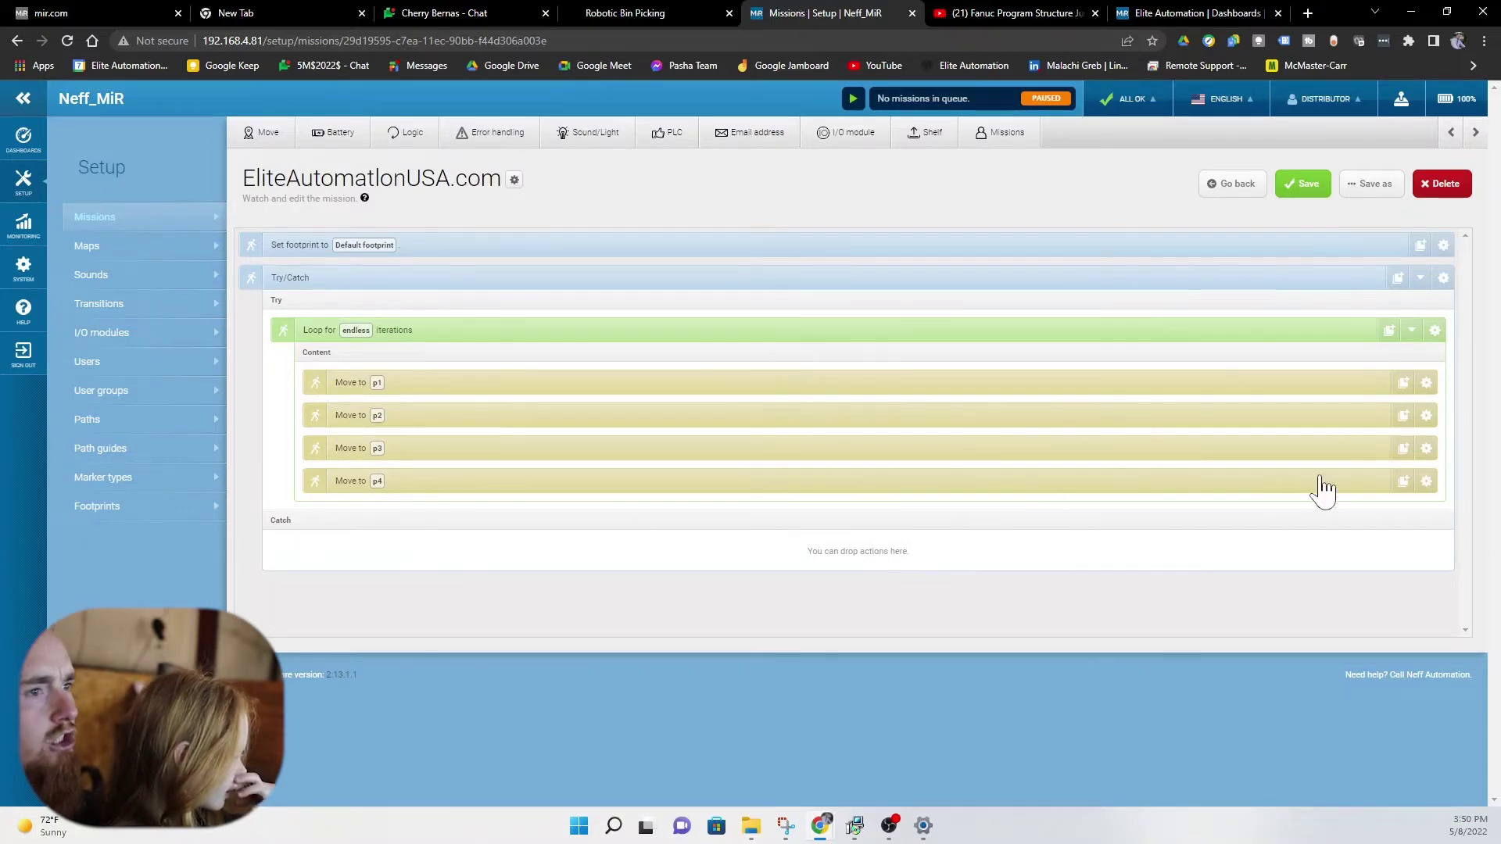
- Copy the Move to p4 action into Catch, retarget it to p5 - charging, and save
{"action": "left_click", "coordinate": [1404, 482]}
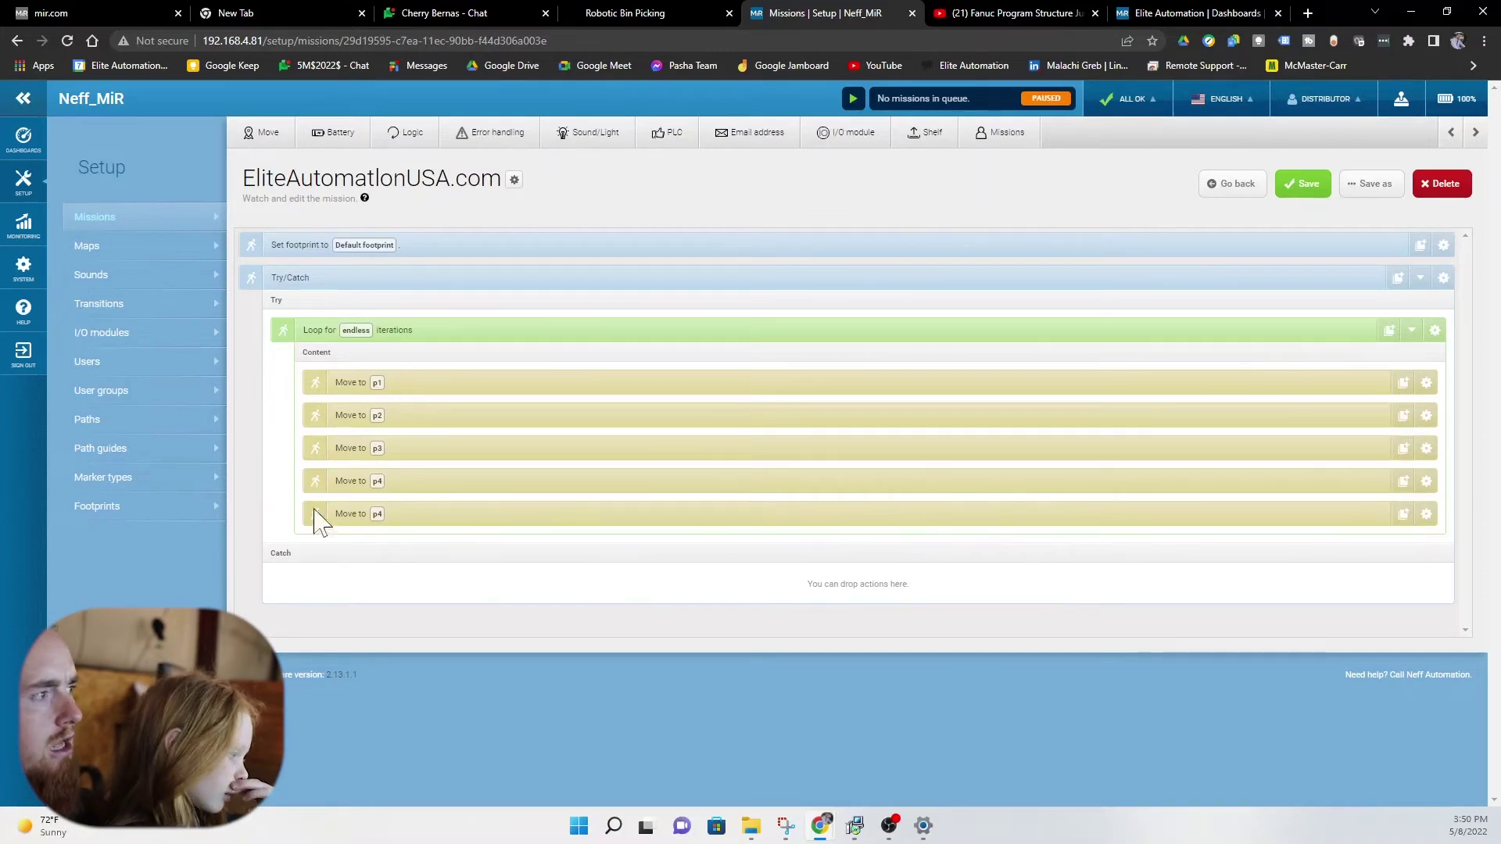
{"action": "left_click_drag", "start_coordinate": [315, 521], "coordinate": [289, 562]}
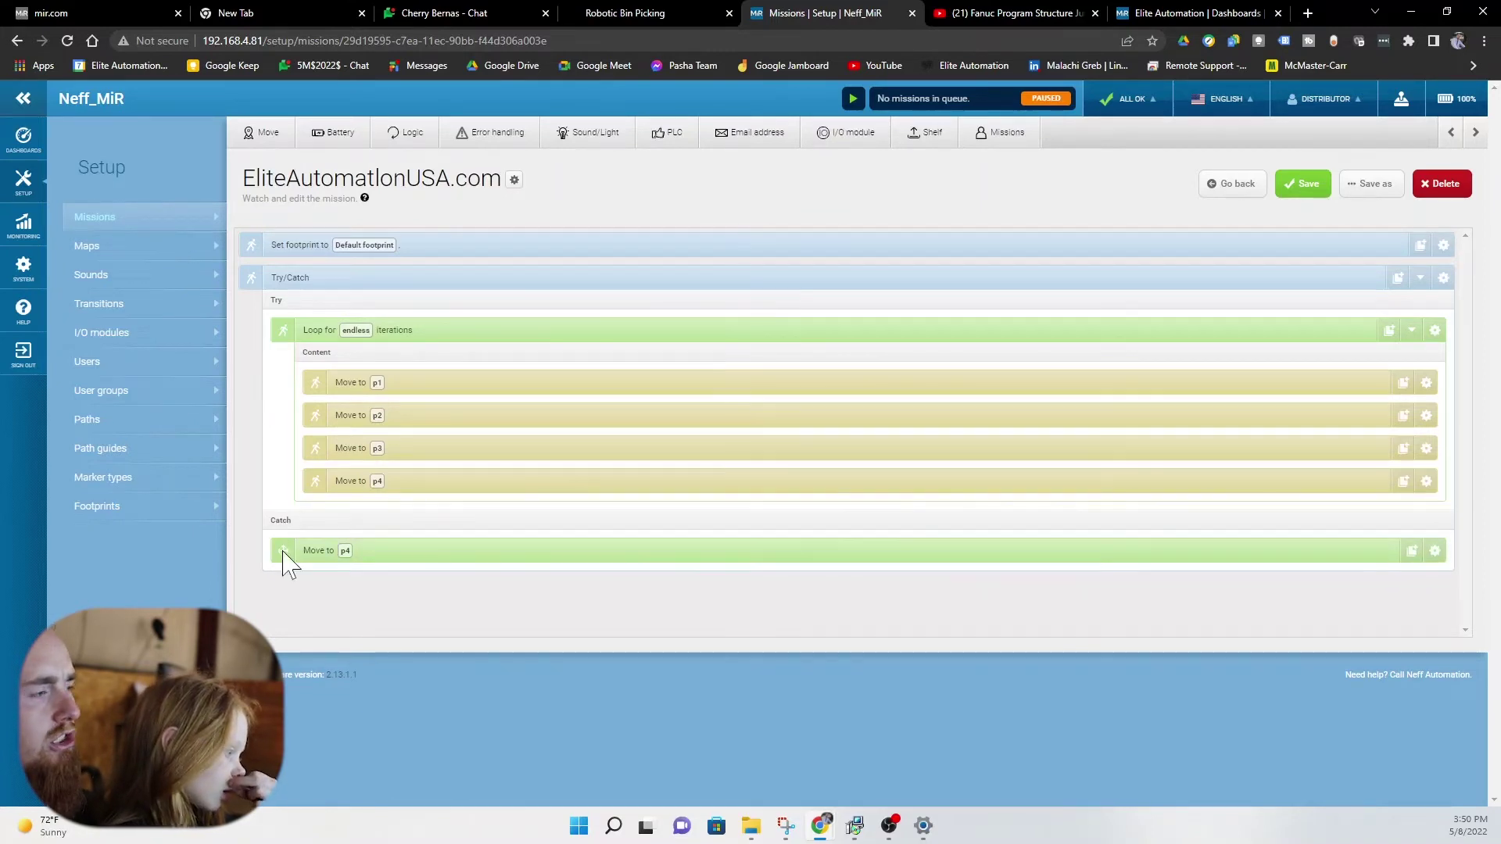
{"action": "left_click", "coordinate": [1435, 551]}
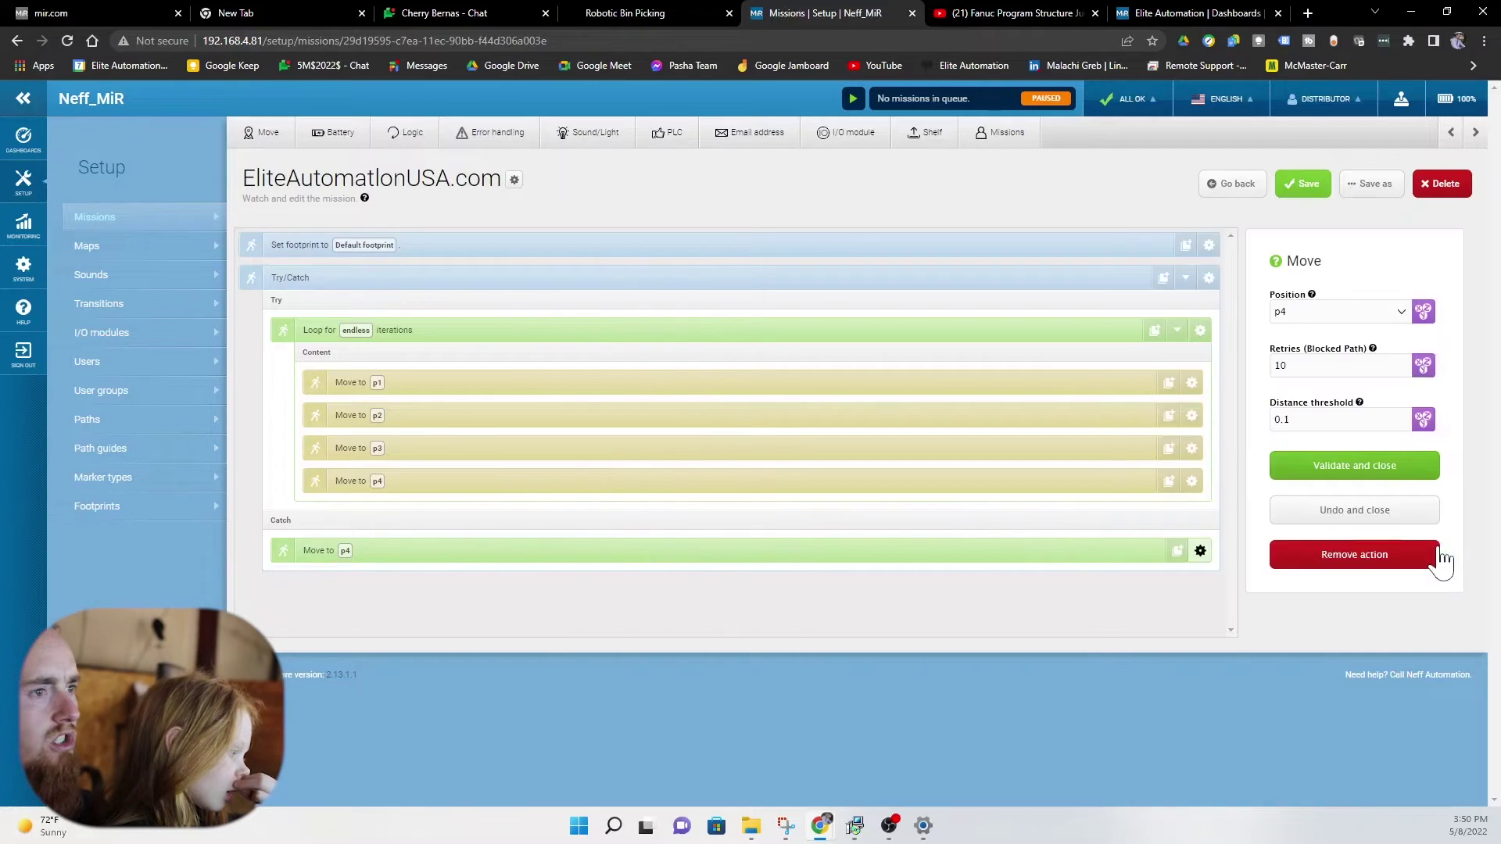
{"action": "left_click", "coordinate": [1400, 313]}
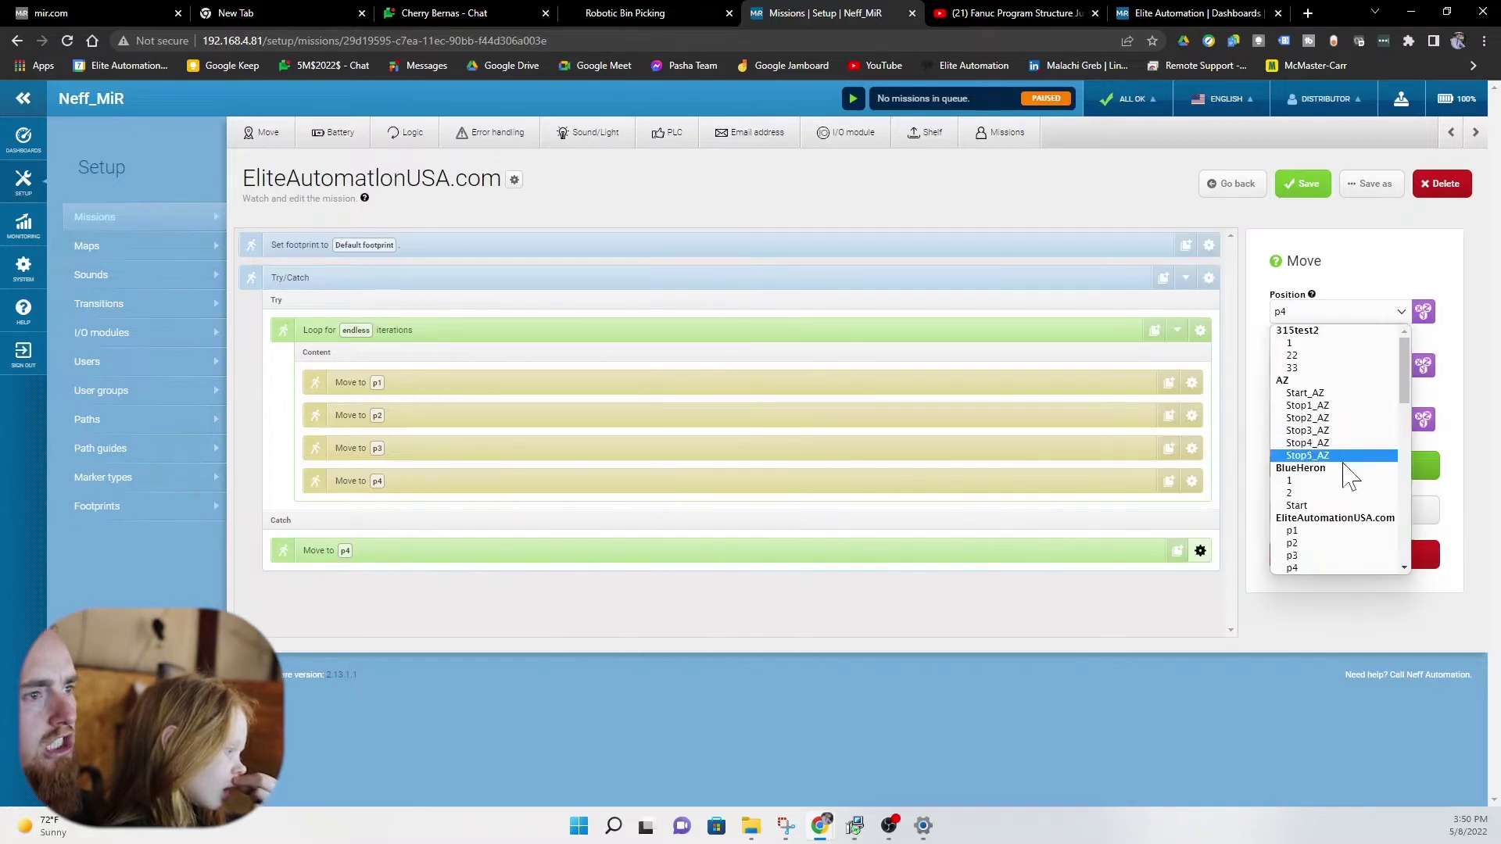
{"action": "scroll", "coordinate": [1360, 469], "scroll_direction": "down", "scroll_amount": 5}
{"action": "scroll", "coordinate": [1332, 452], "scroll_direction": "up", "scroll_amount": 2}
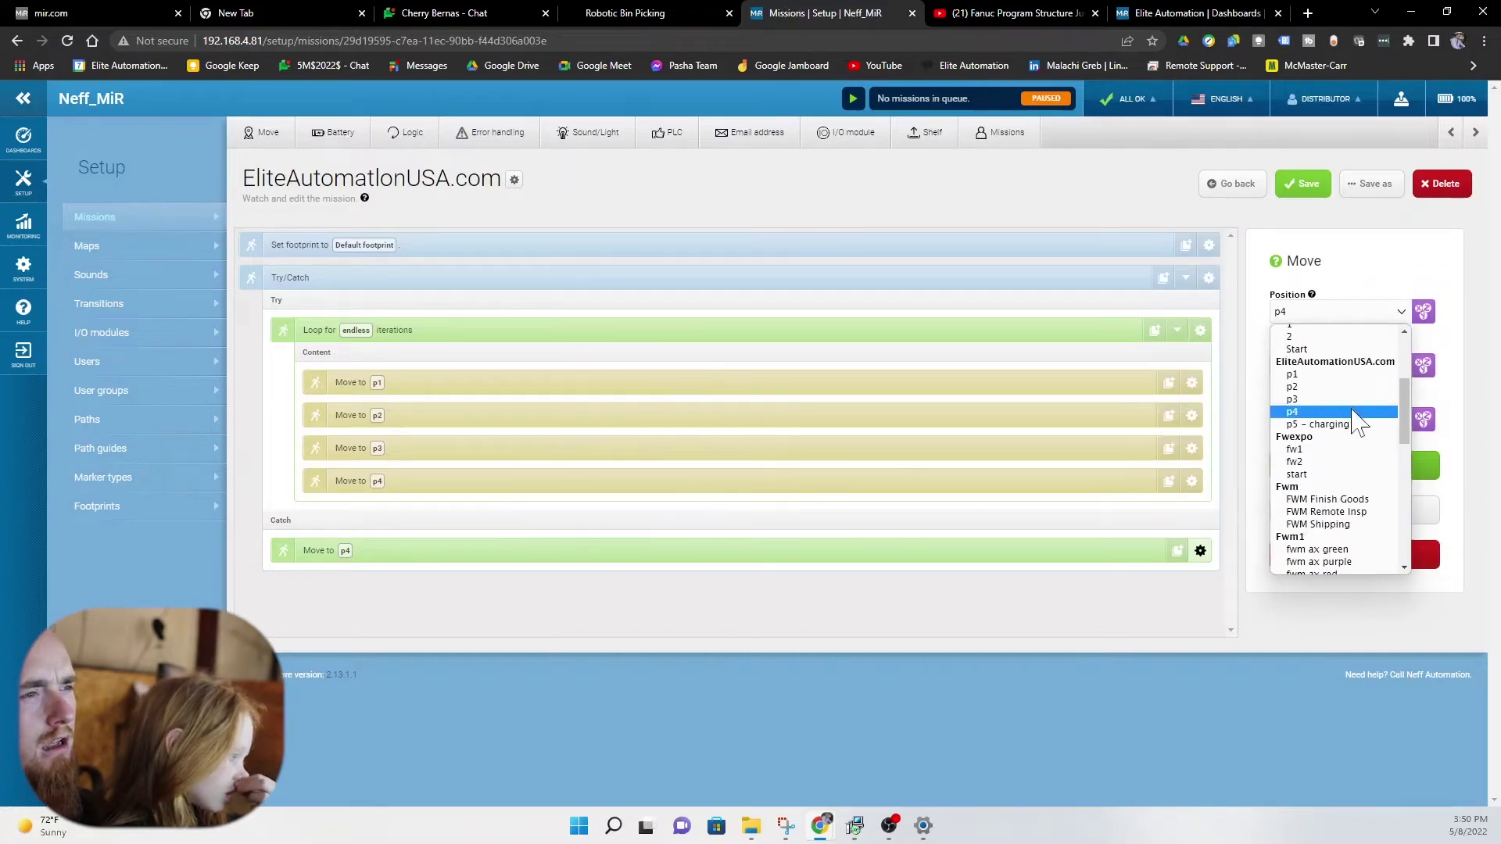
{"action": "left_click", "coordinate": [1329, 424]}
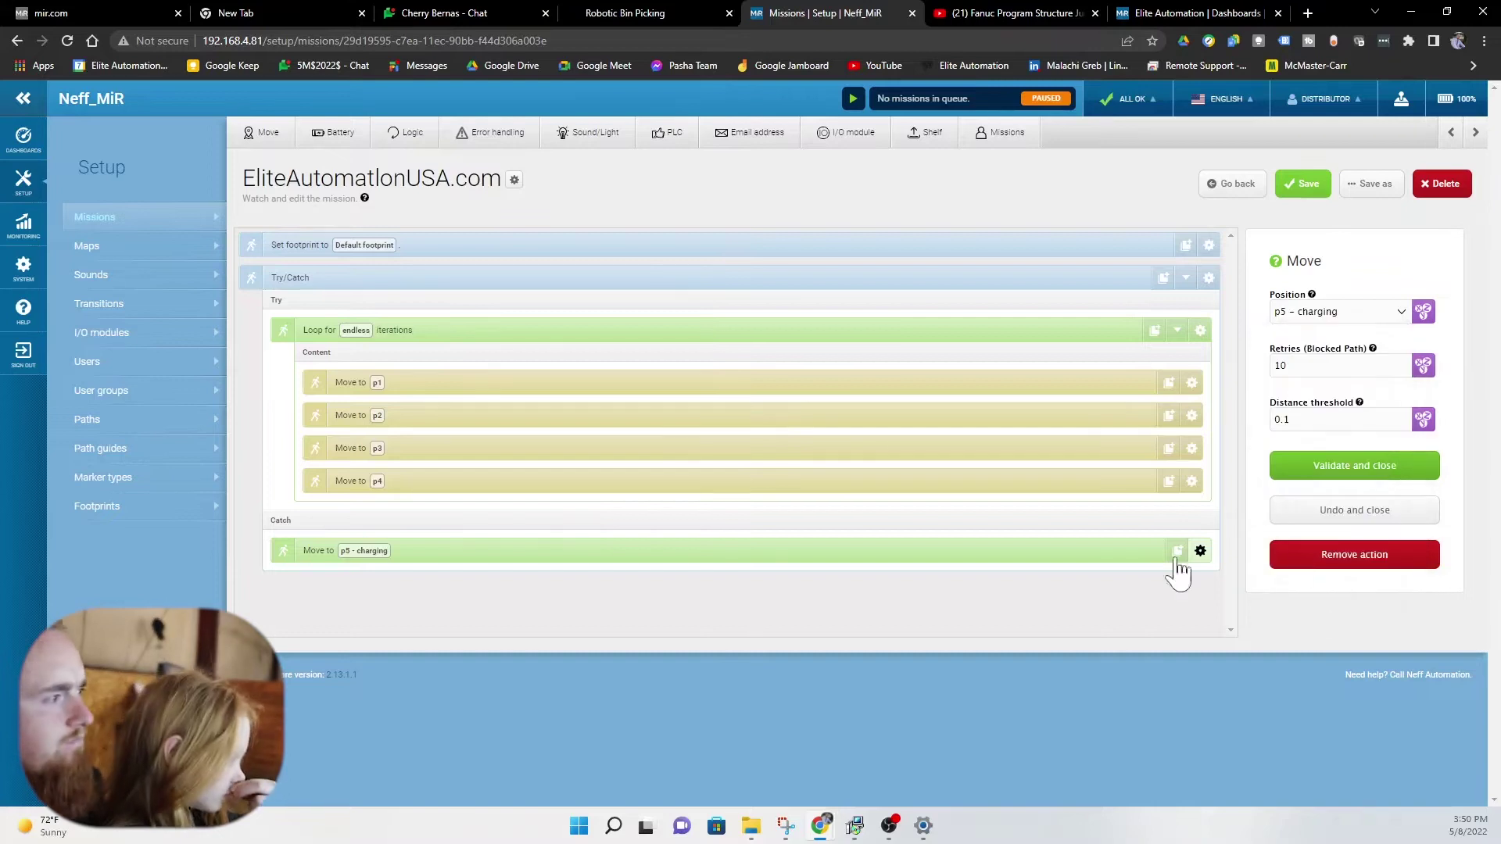
{"action": "left_click", "coordinate": [1339, 471]}
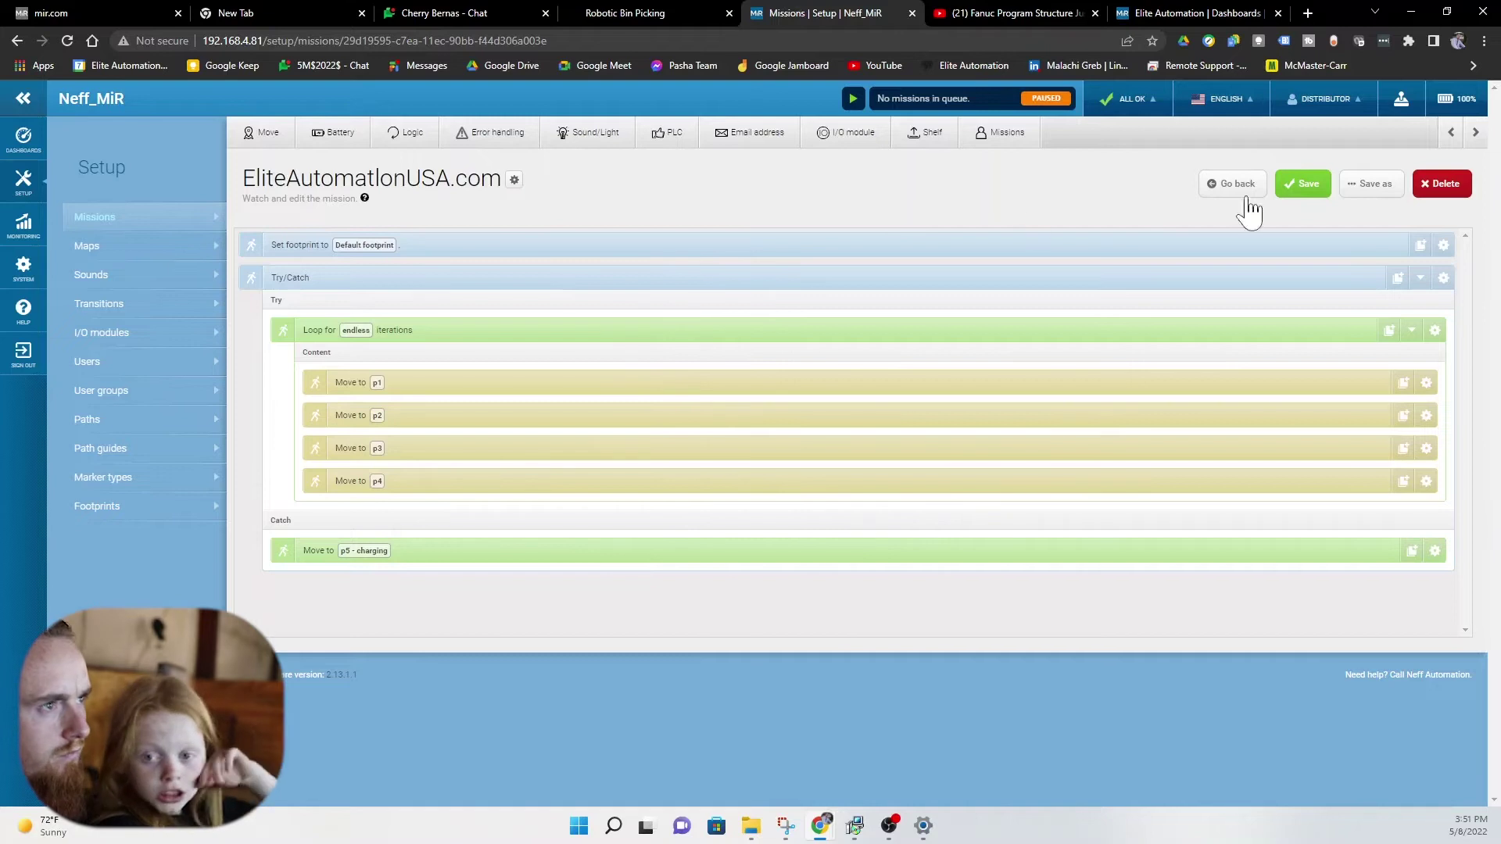
{"action": "left_click", "coordinate": [1307, 184]}
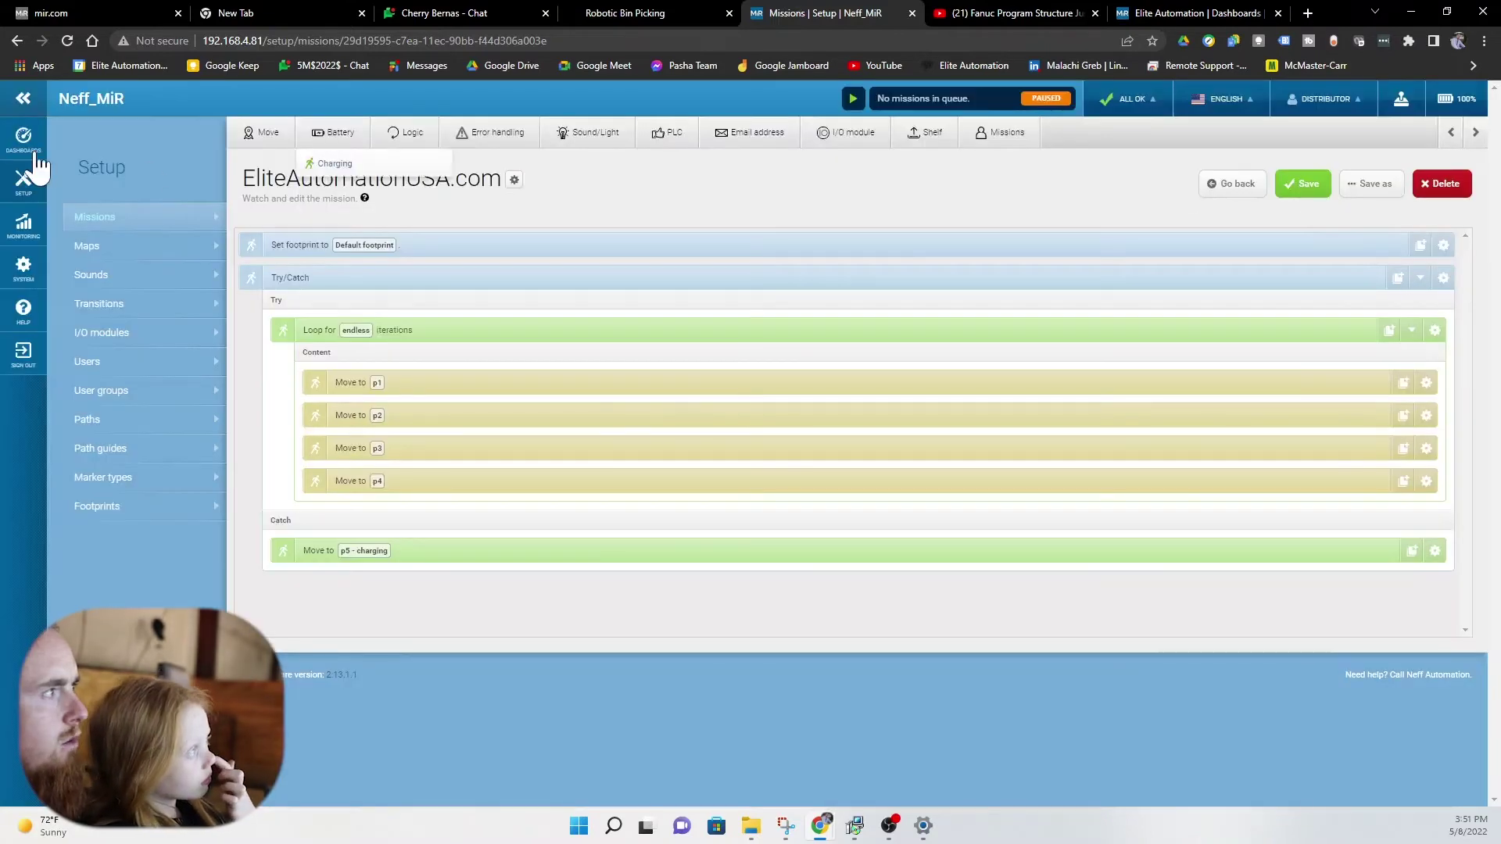
- Cancel leaving the mission editor and save the EliteAutomationUSA.com mission
{"action": "left_click", "coordinate": [35, 155]}
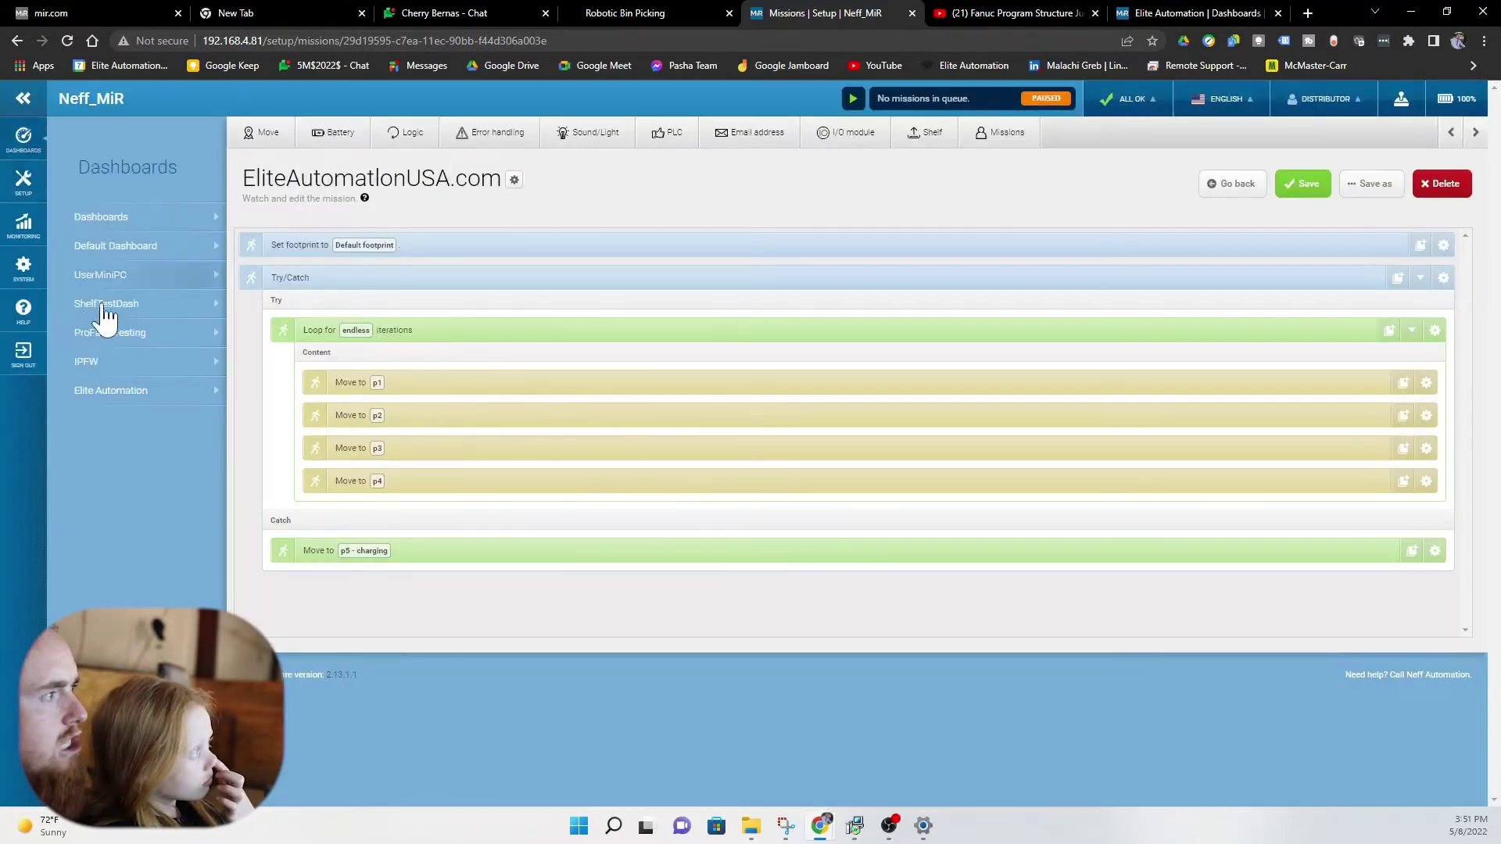
{"action": "left_click", "coordinate": [132, 395]}
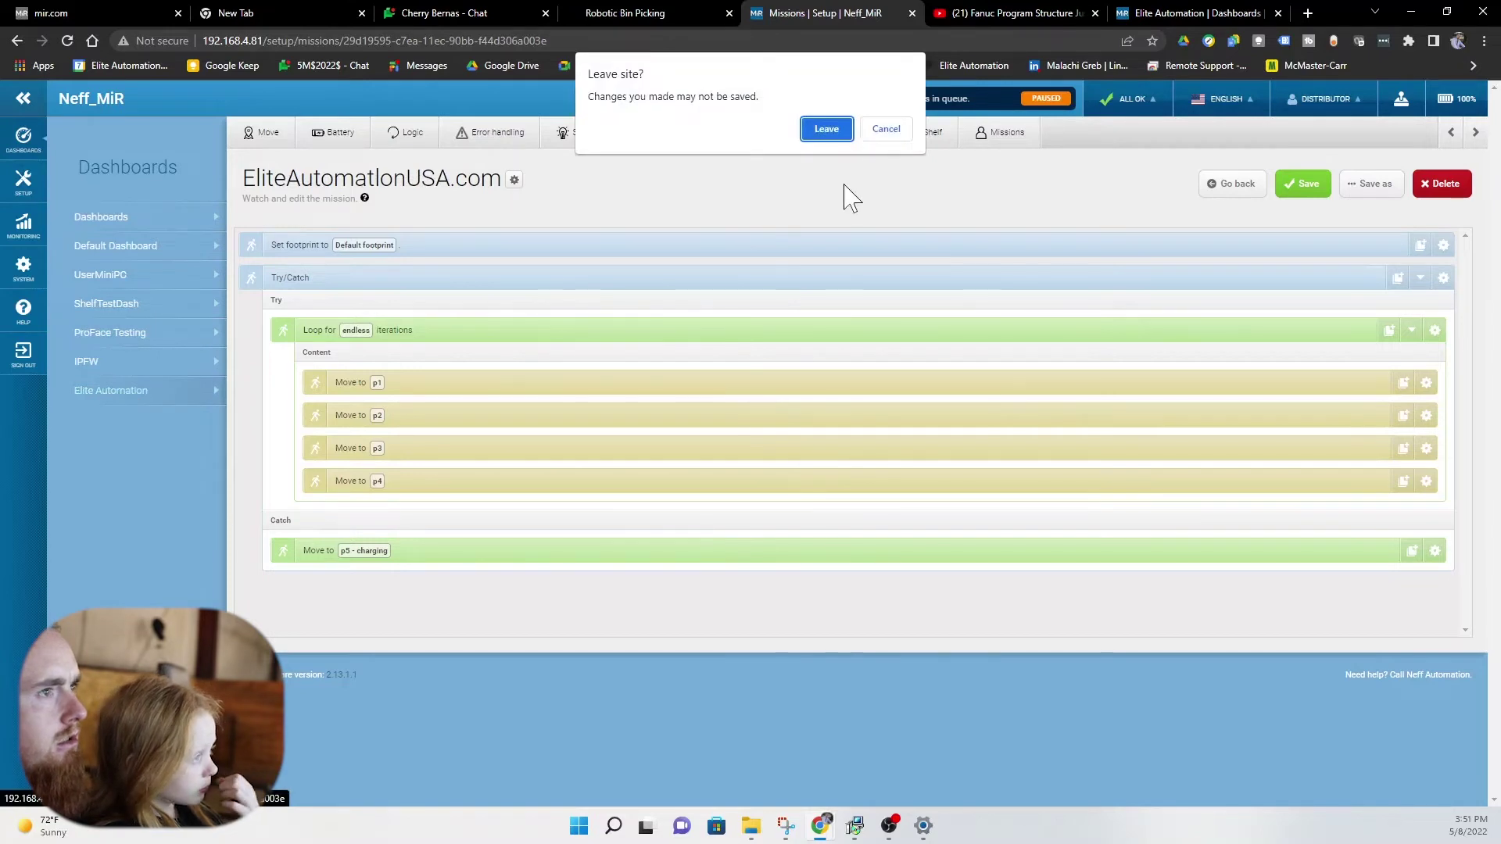
{"action": "left_click", "coordinate": [886, 129]}
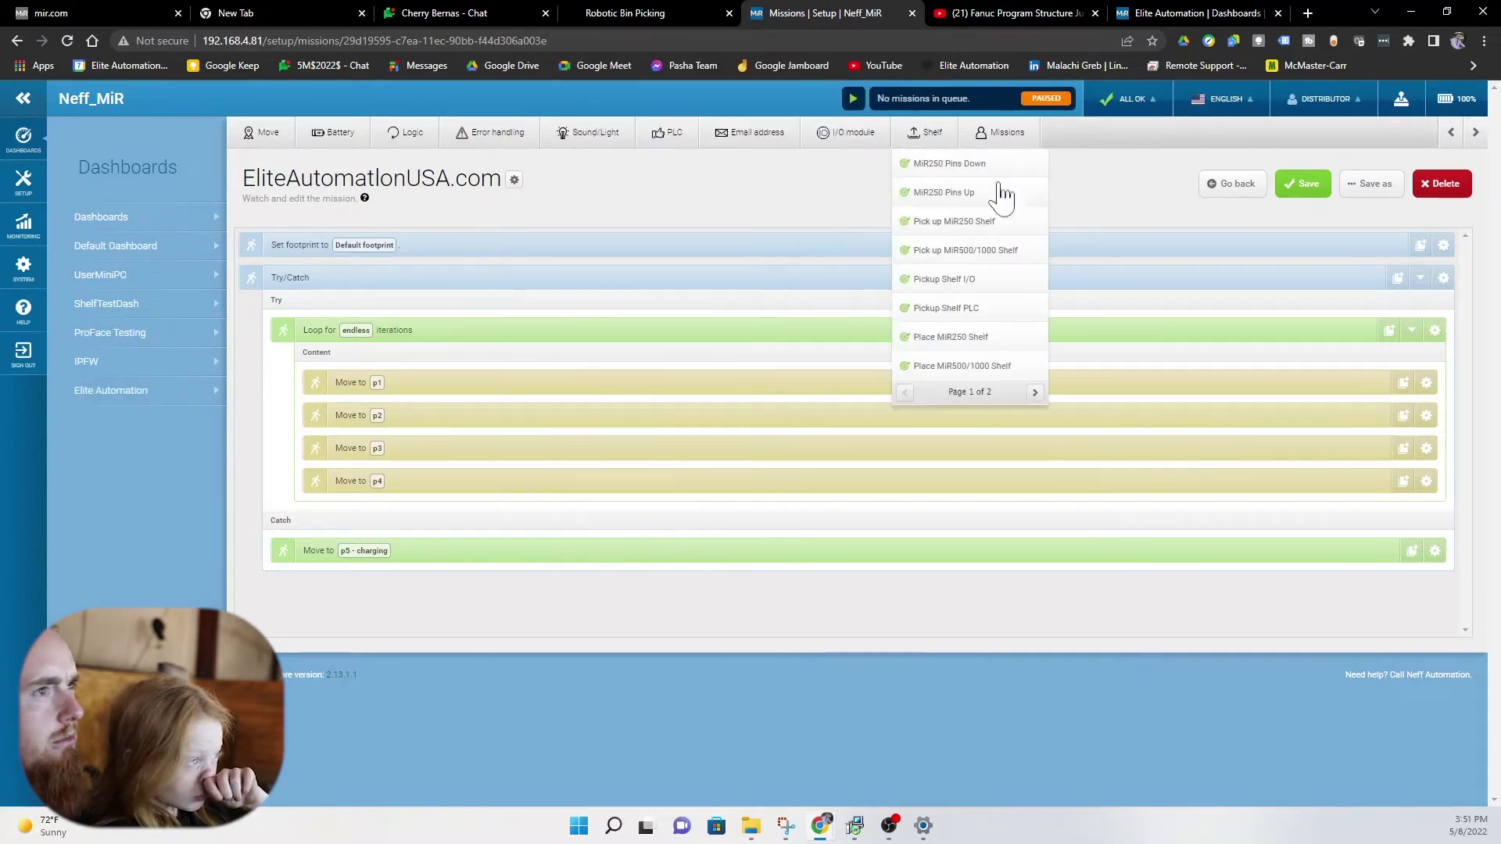
{"action": "left_click", "coordinate": [1306, 185]}
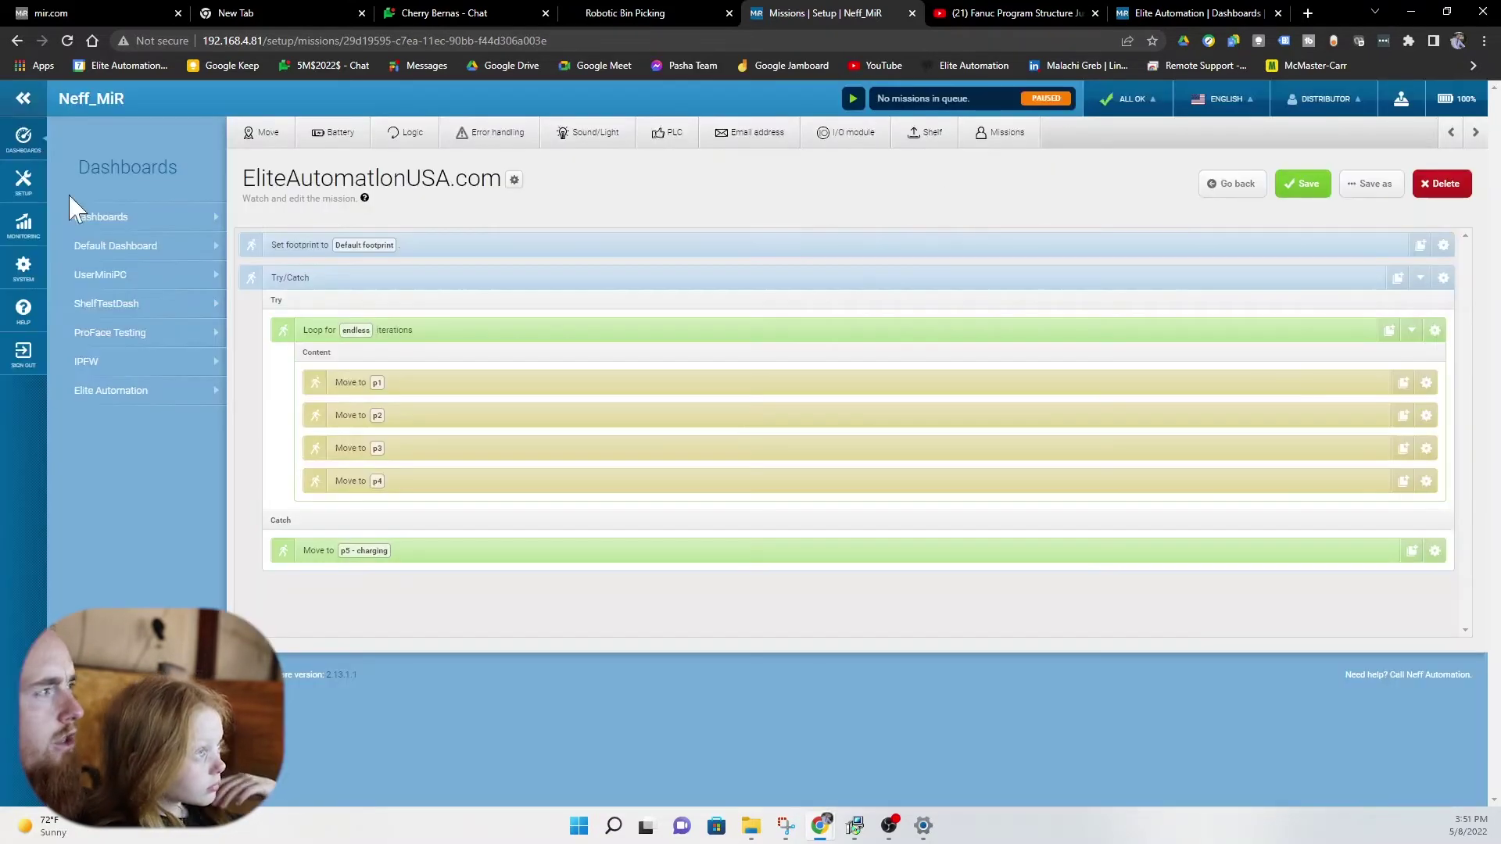
- Run EliteAutomationUSA.com from the Elite Automation dashboard, deleting the duplicate queued run
{"action": "left_click", "coordinate": [137, 399]}
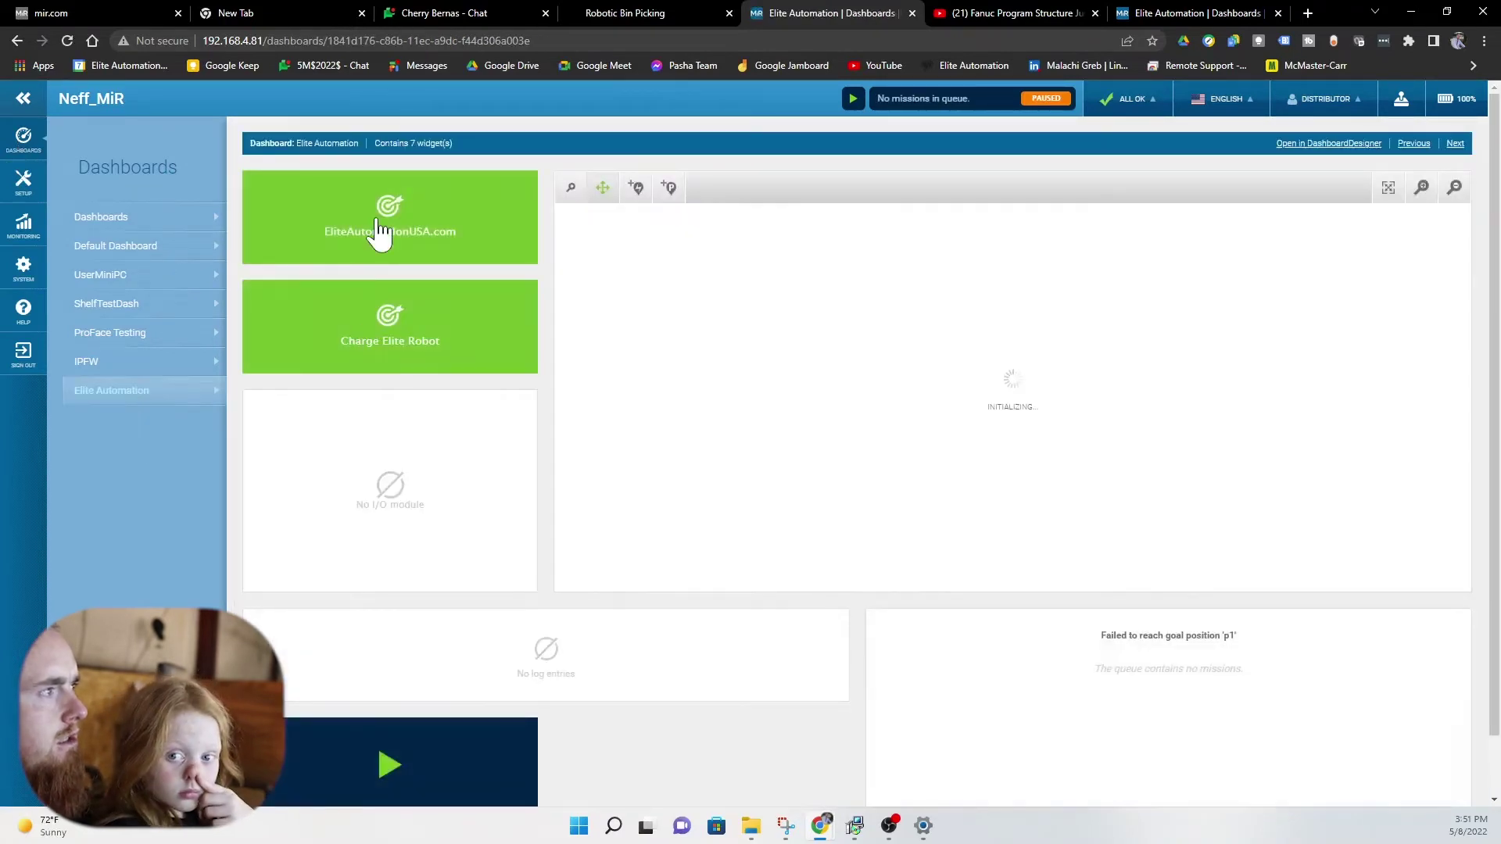
{"action": "left_click", "coordinate": [380, 233]}
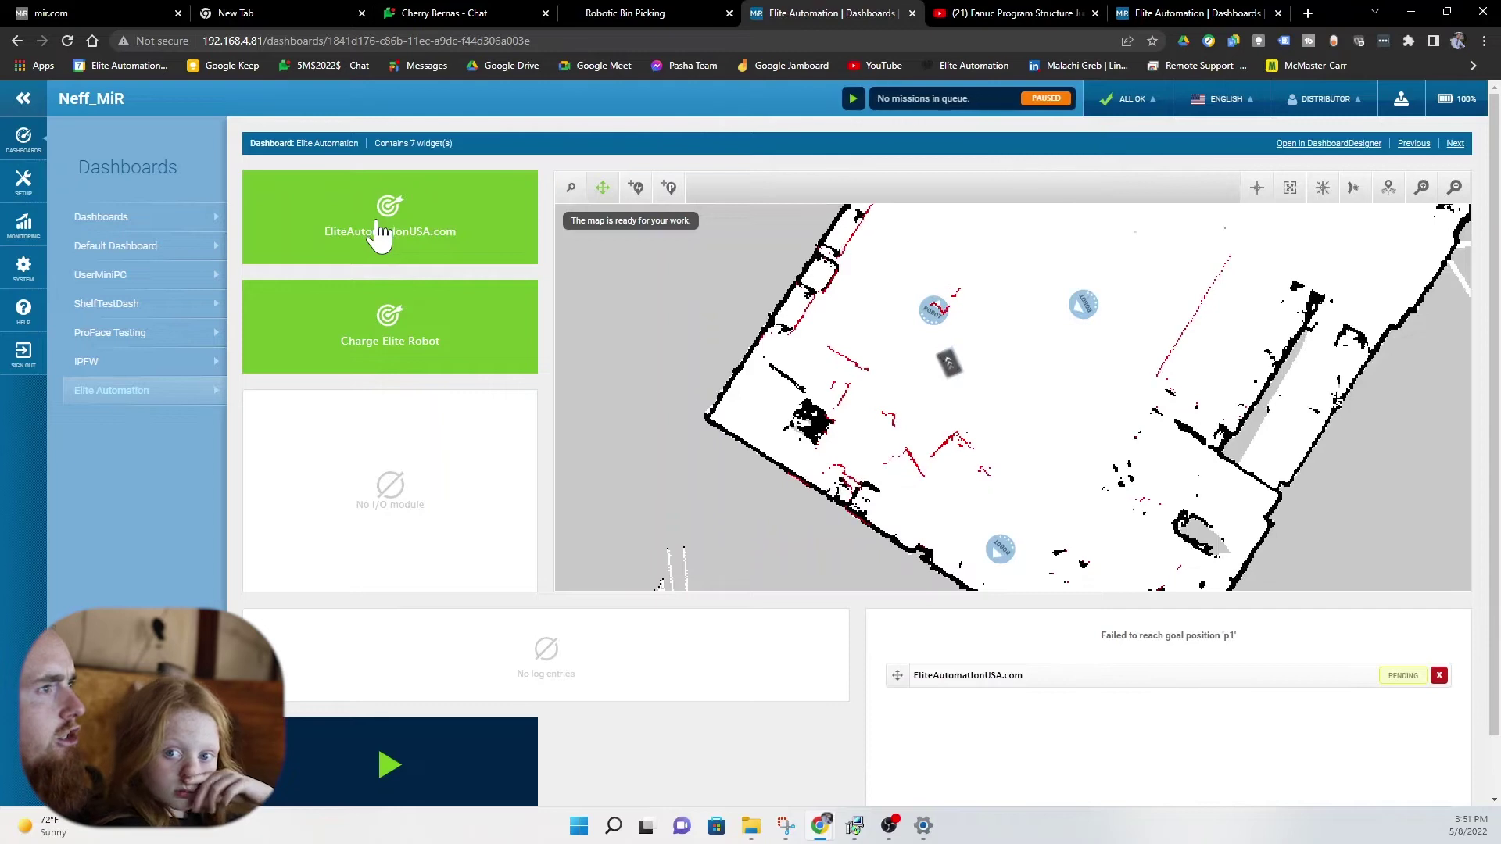
{"action": "left_click", "coordinate": [853, 99]}
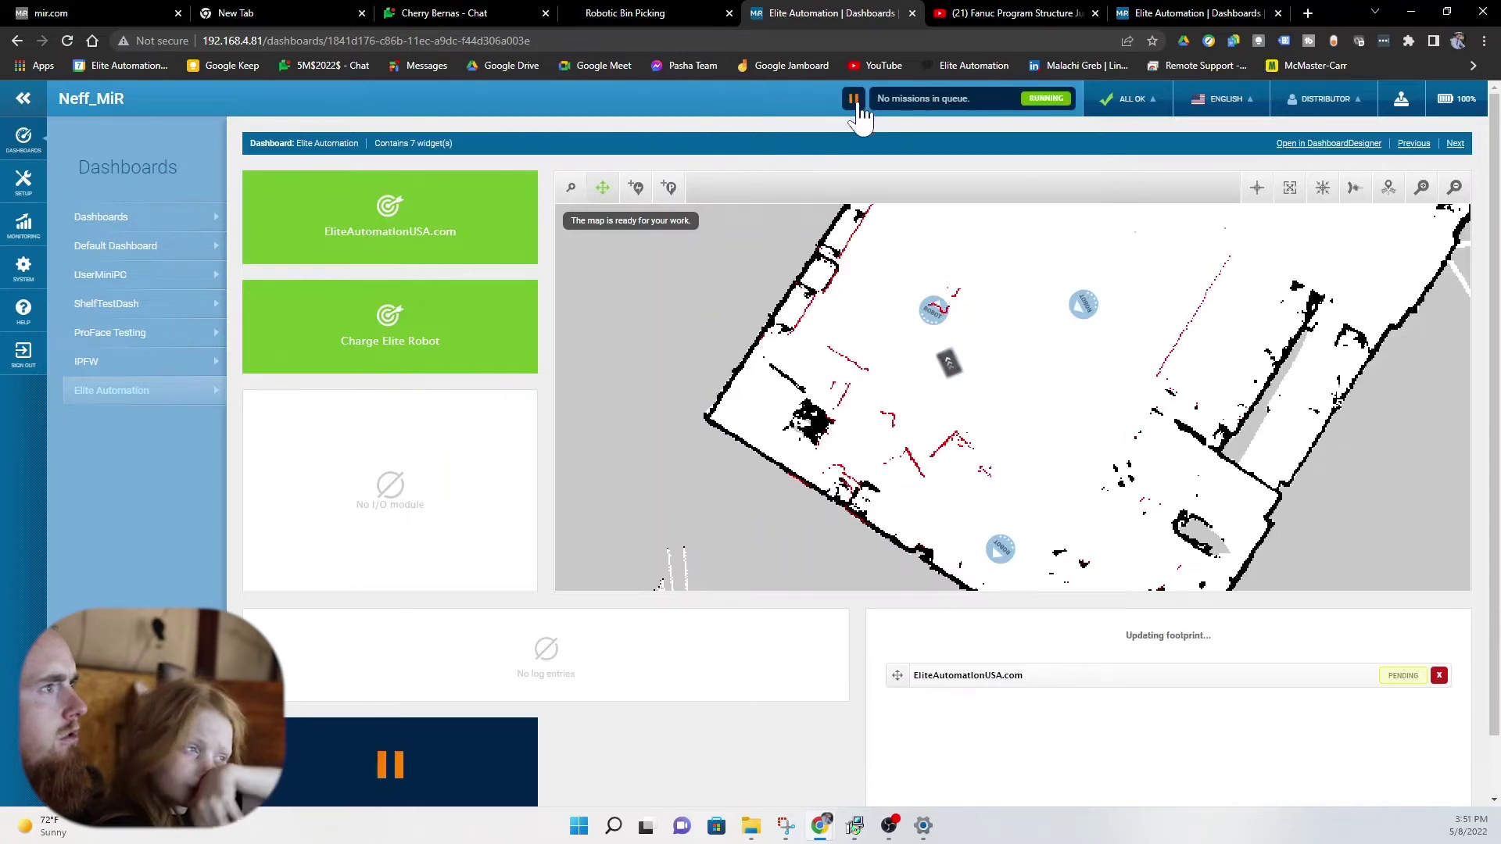
{"action": "left_click", "coordinate": [362, 208]}
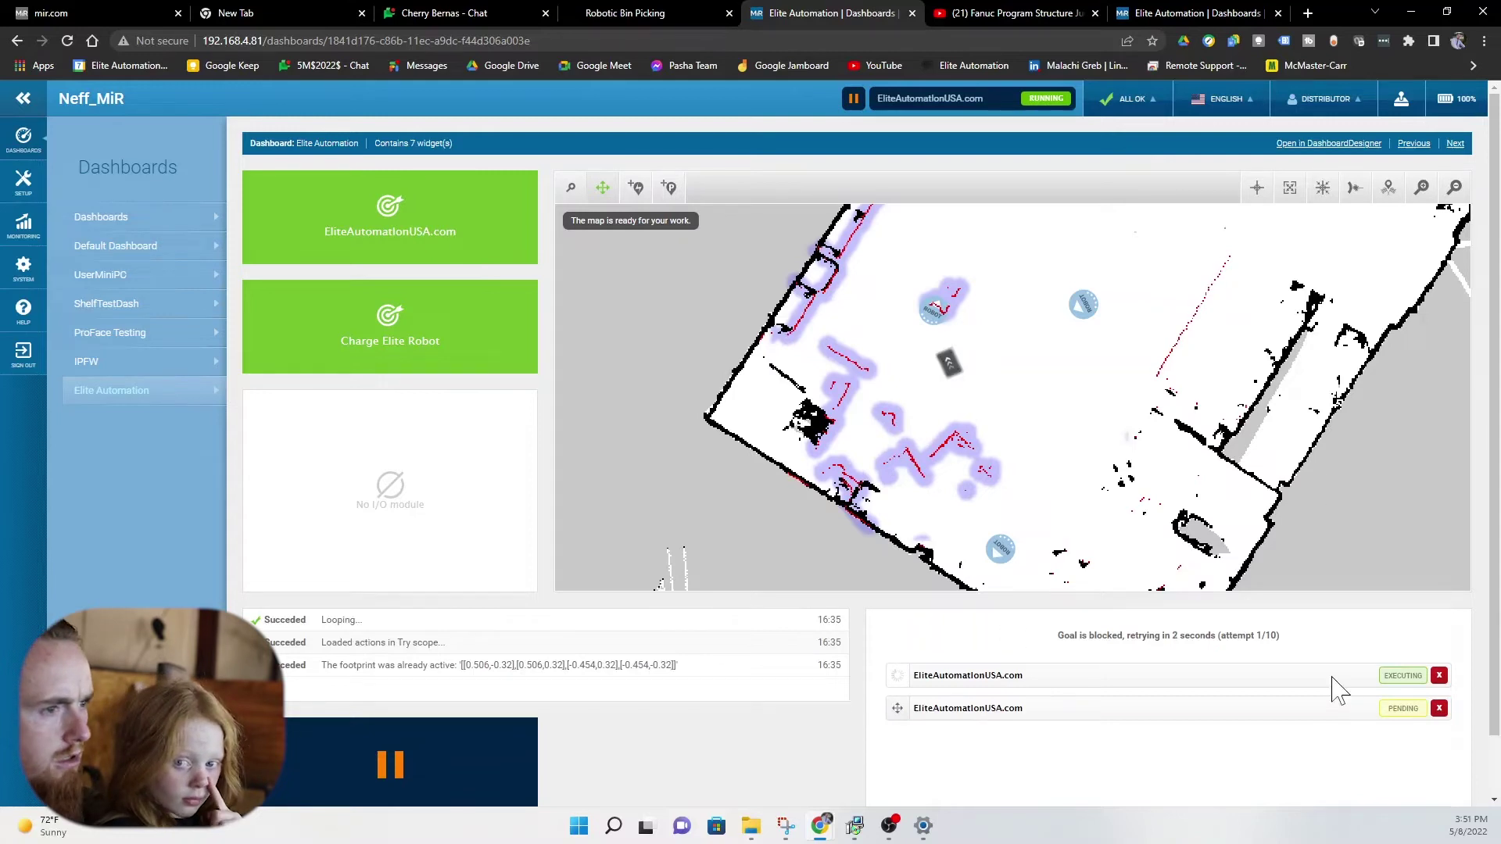
{"action": "left_click", "coordinate": [1439, 709]}
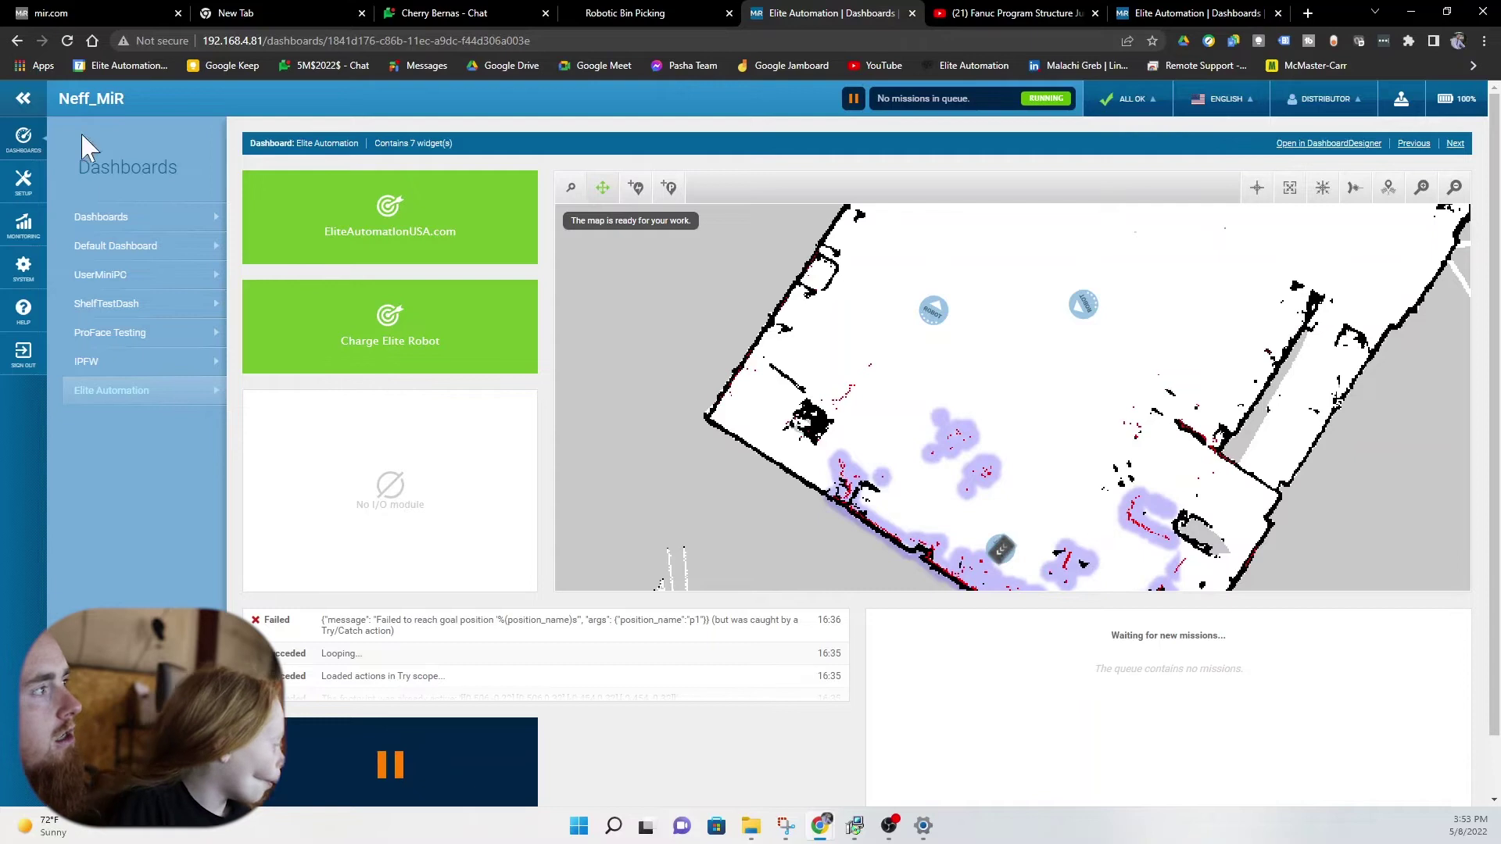
{"action": "left_click", "coordinate": [24, 186]}
- Open the EliteAutomationUSA.com mission for editing from the missions list
{"action": "left_click", "coordinate": [114, 227]}
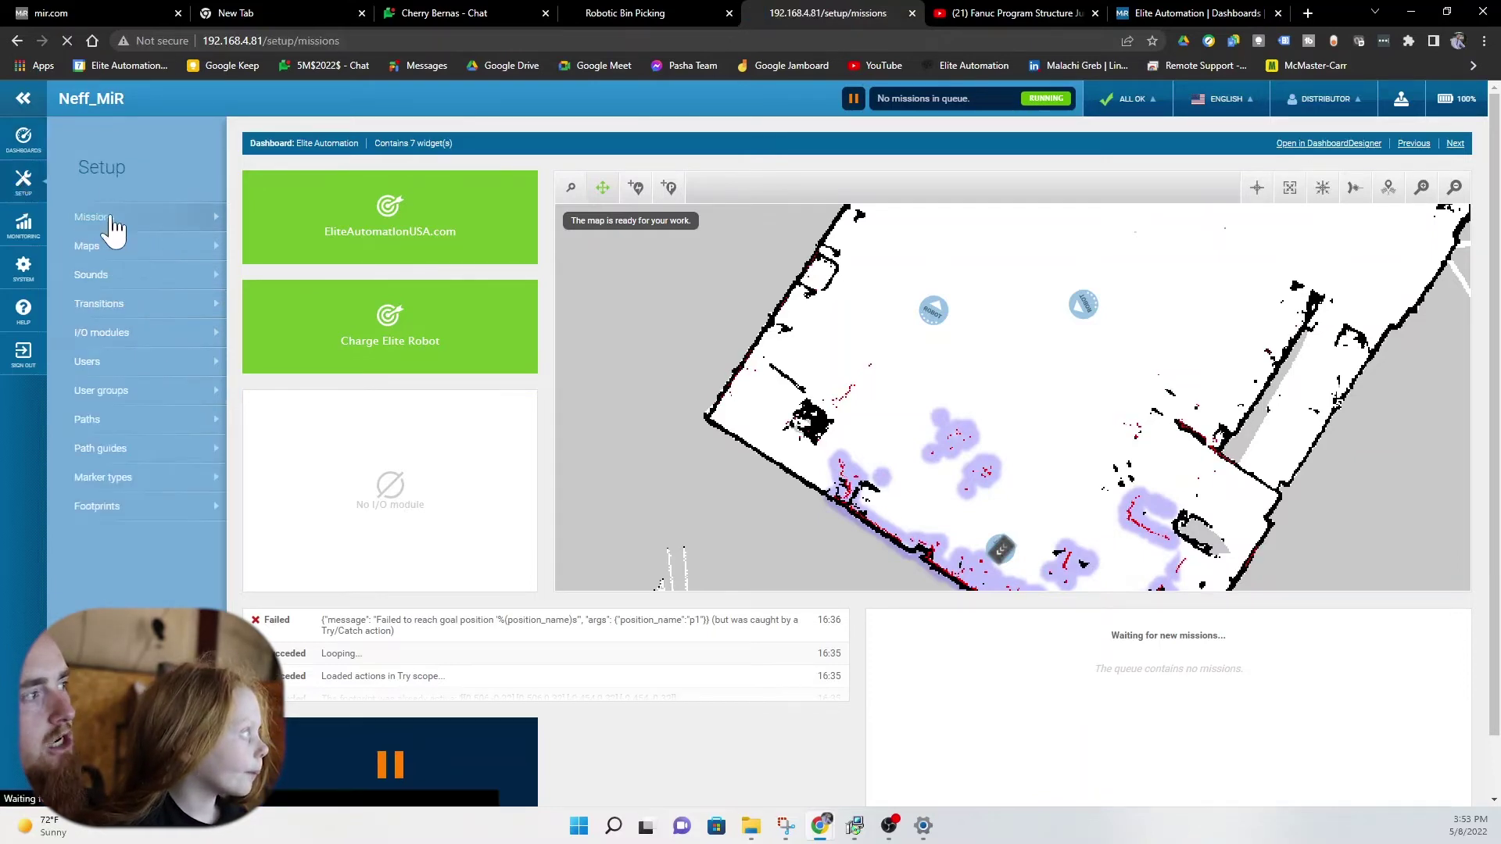
{"action": "scroll", "coordinate": [540, 667], "scroll_direction": "down", "scroll_amount": 3}
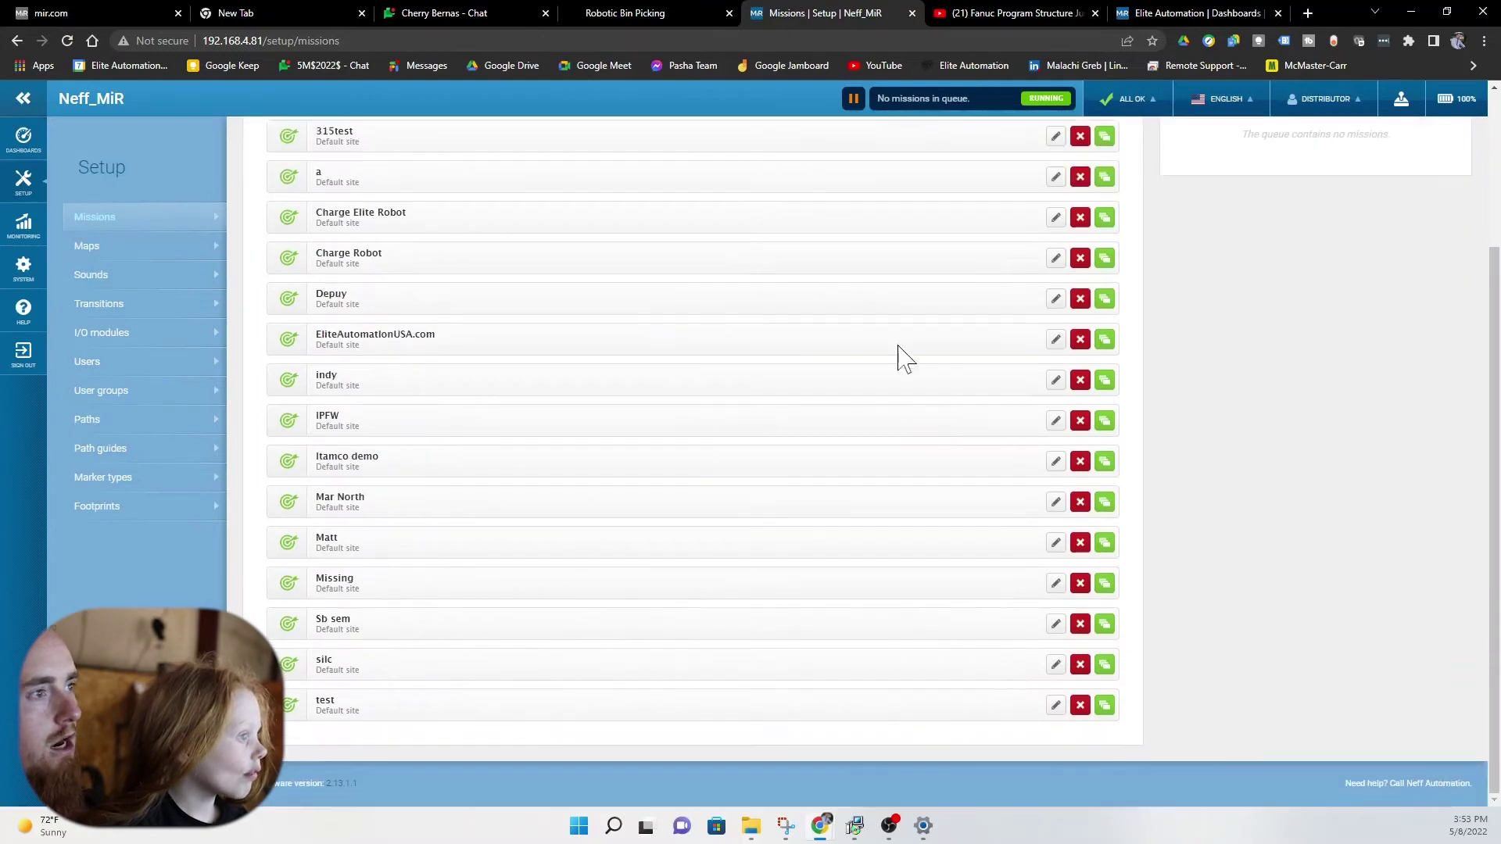
{"action": "left_click", "coordinate": [1055, 341]}
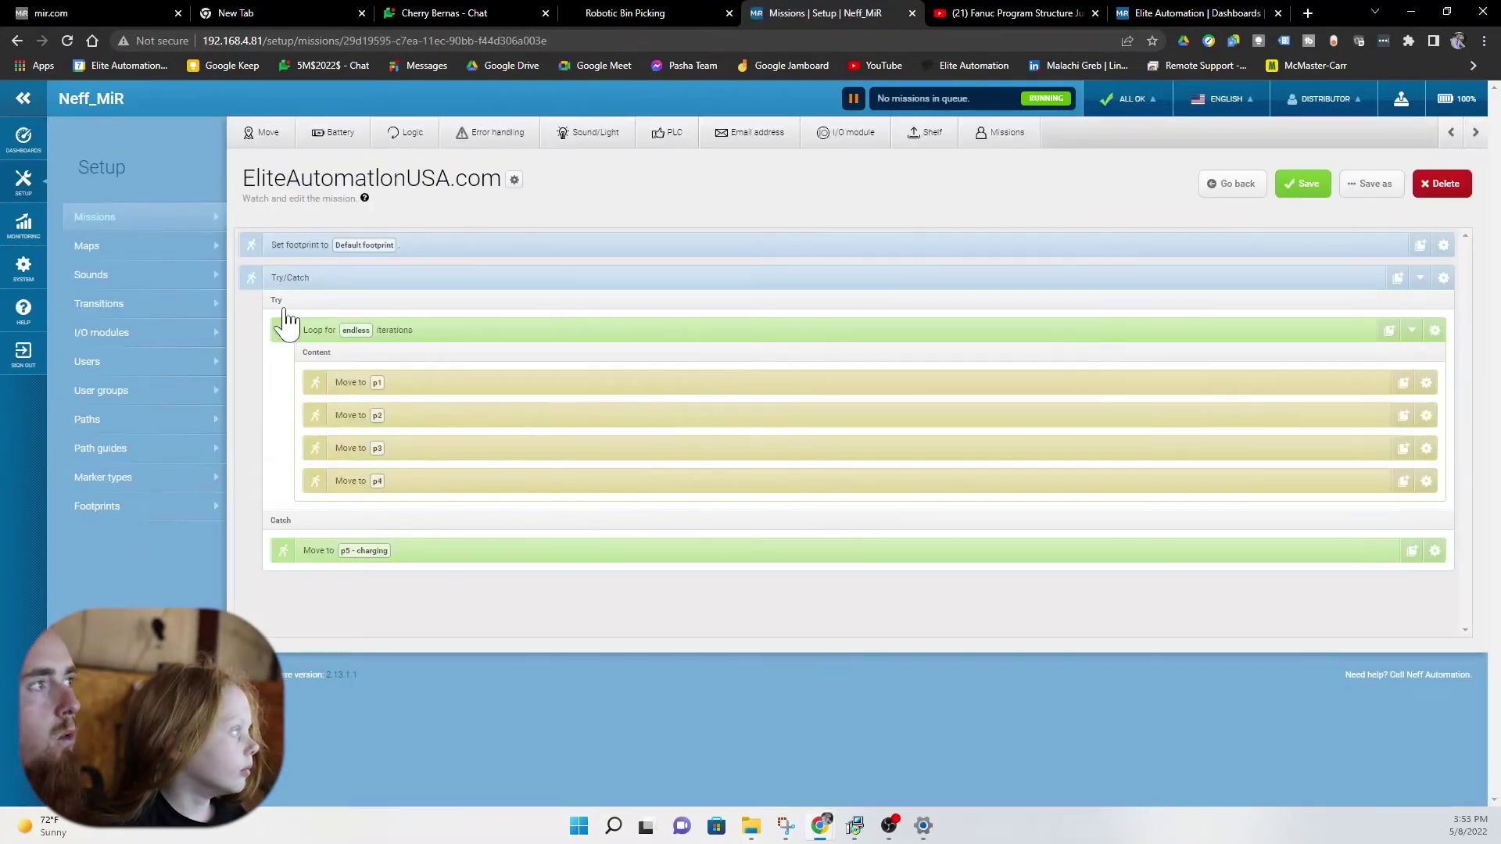
- Append an endless Logic Loop and move it above the Try/Catch block
{"action": "left_click", "coordinate": [405, 133]}
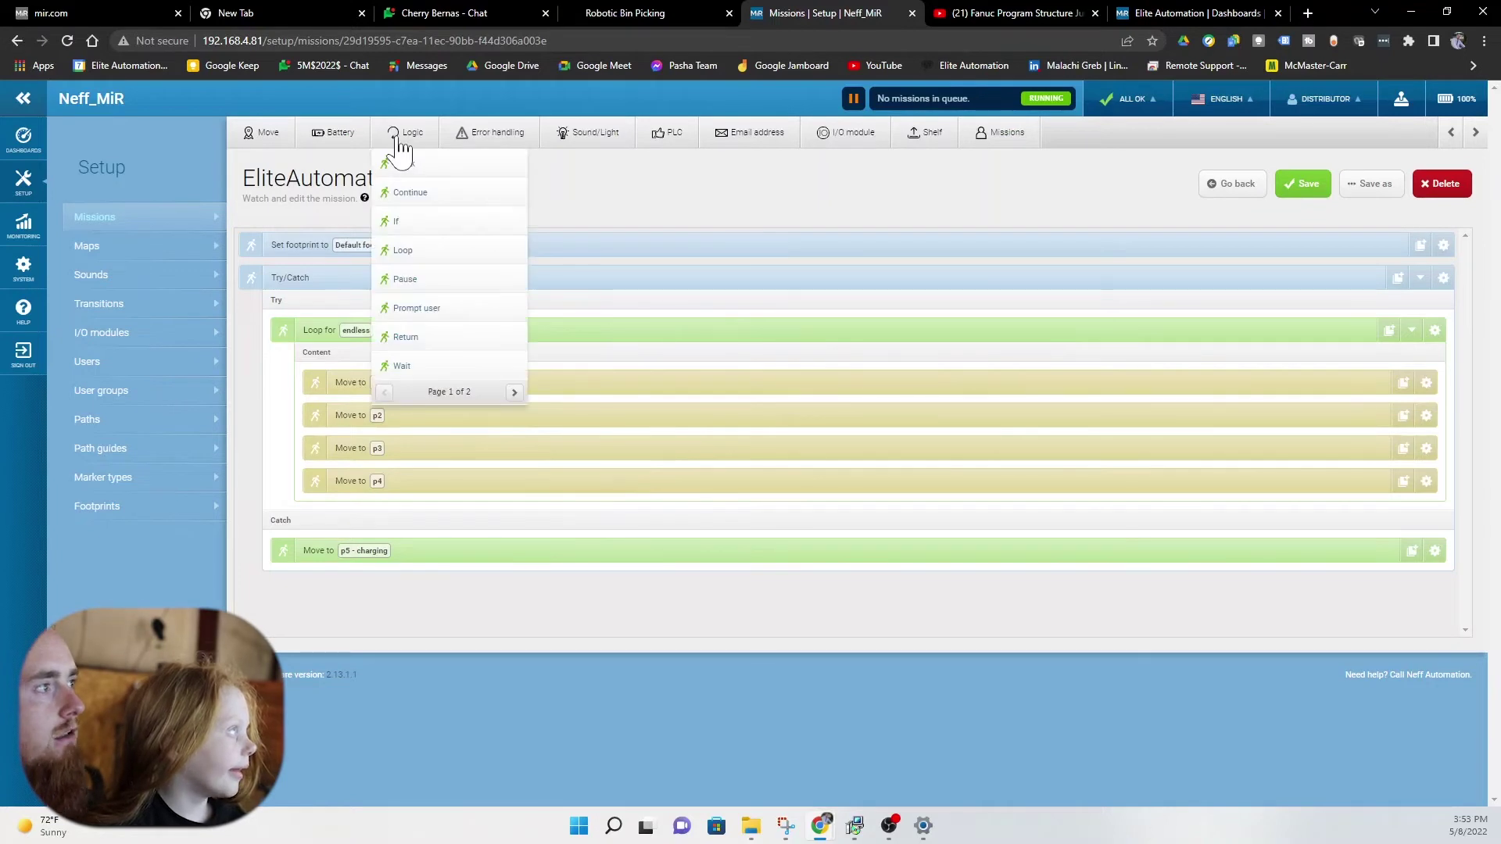
{"action": "left_click", "coordinate": [403, 250]}
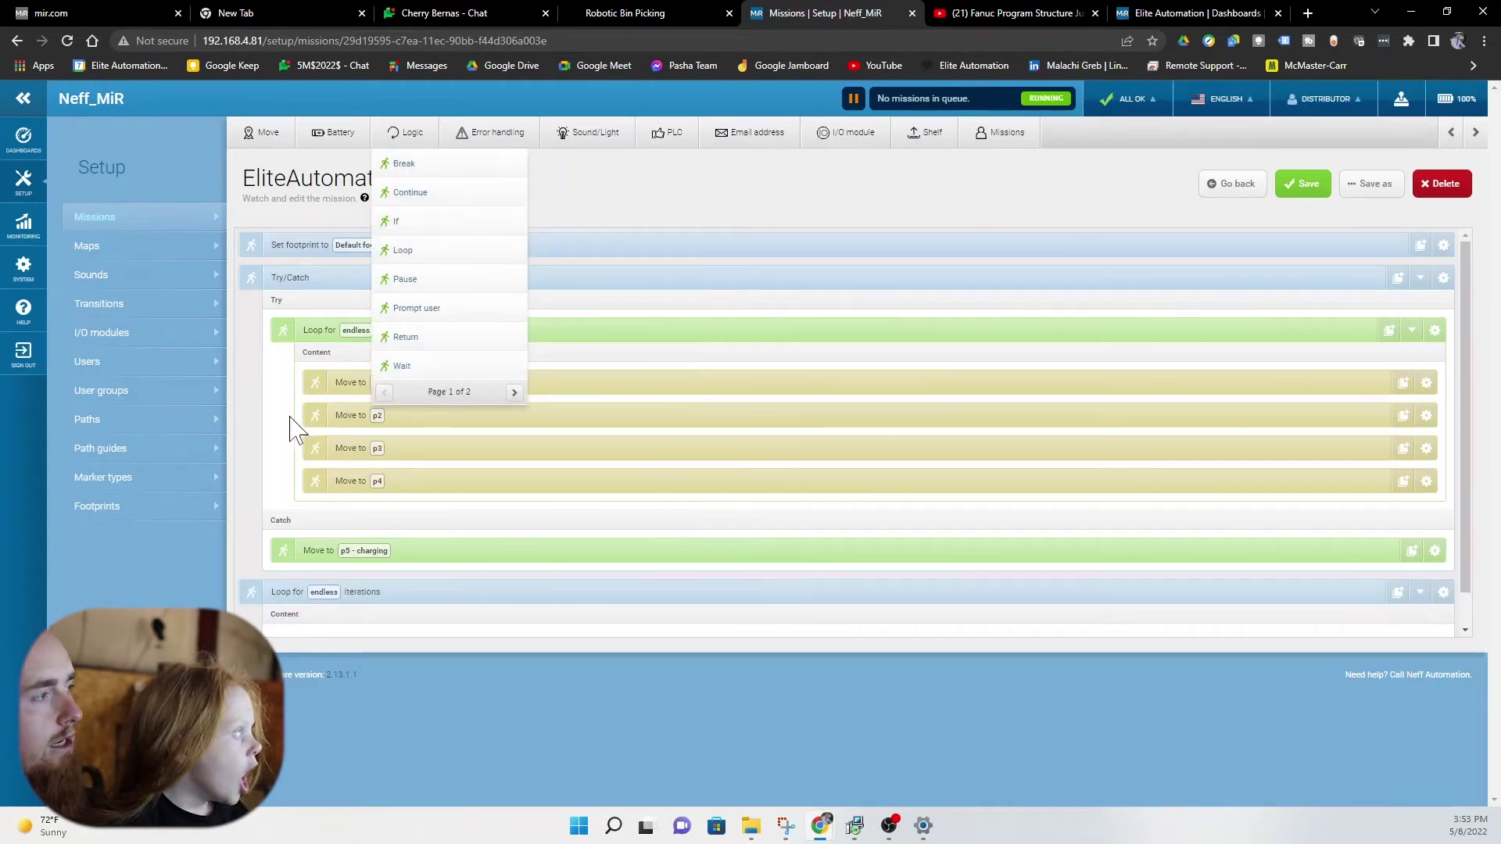
{"action": "left_click", "coordinate": [249, 285]}
{"action": "left_click_drag", "start_coordinate": [249, 285], "coordinate": [795, 370]}
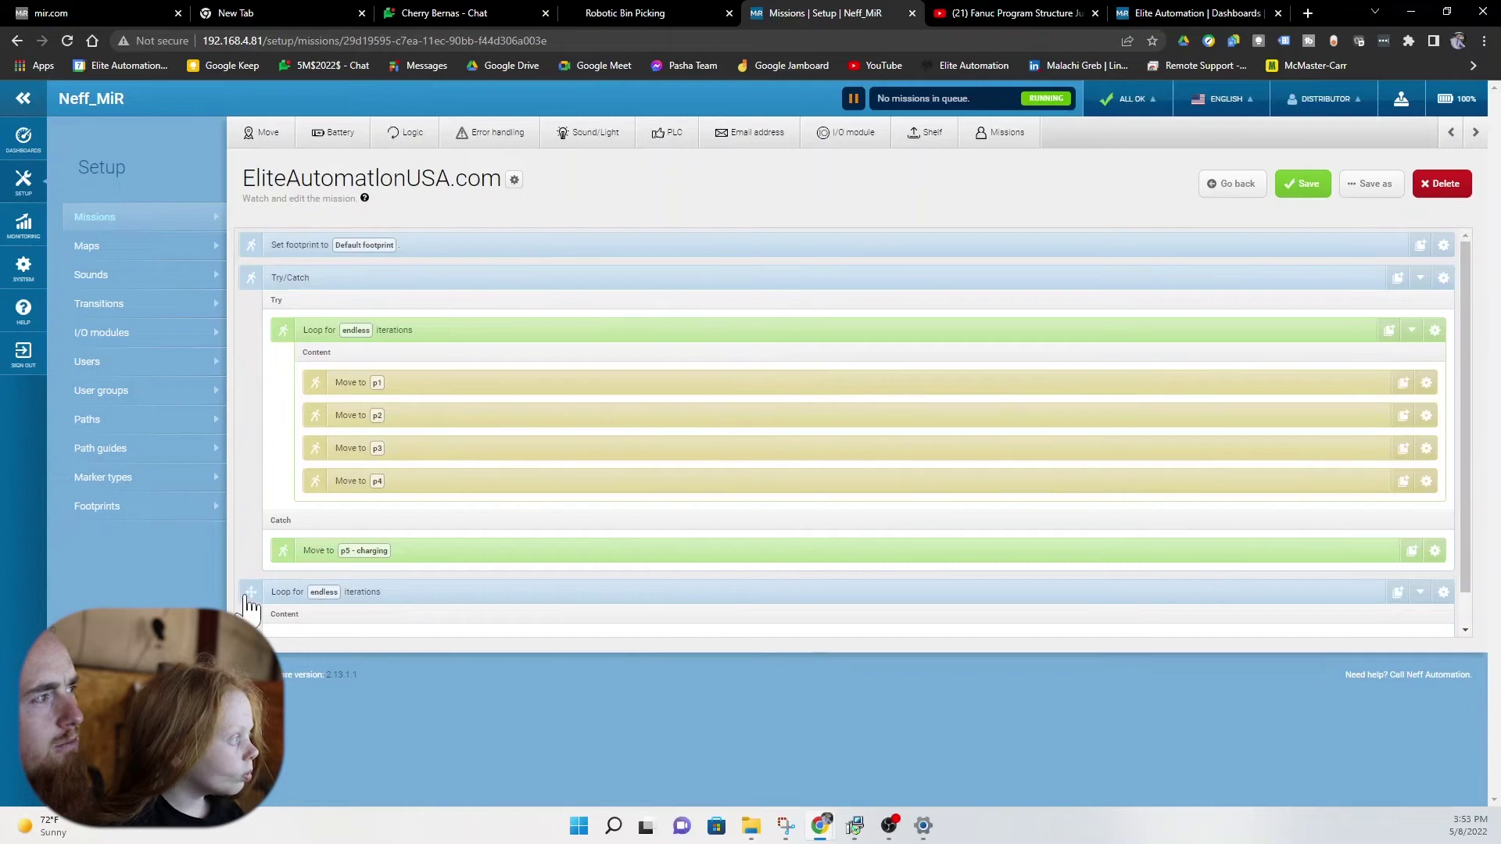
{"action": "left_click_drag", "start_coordinate": [249, 603], "coordinate": [242, 274]}
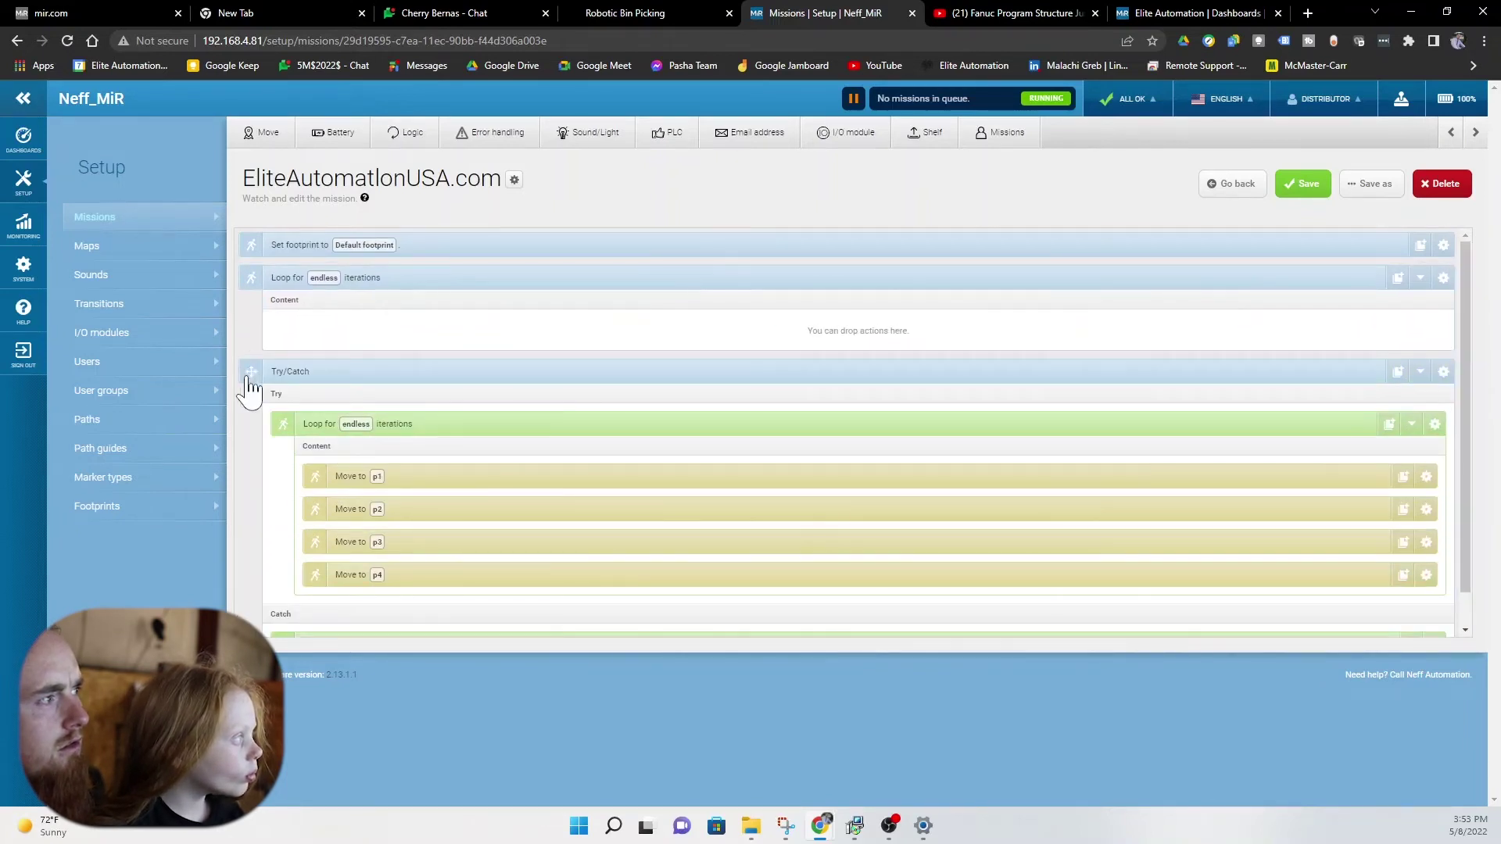
- Nest the Try/Catch block inside the new outer endless loop and save
{"action": "left_click_drag", "start_coordinate": [248, 376], "coordinate": [829, 342]}
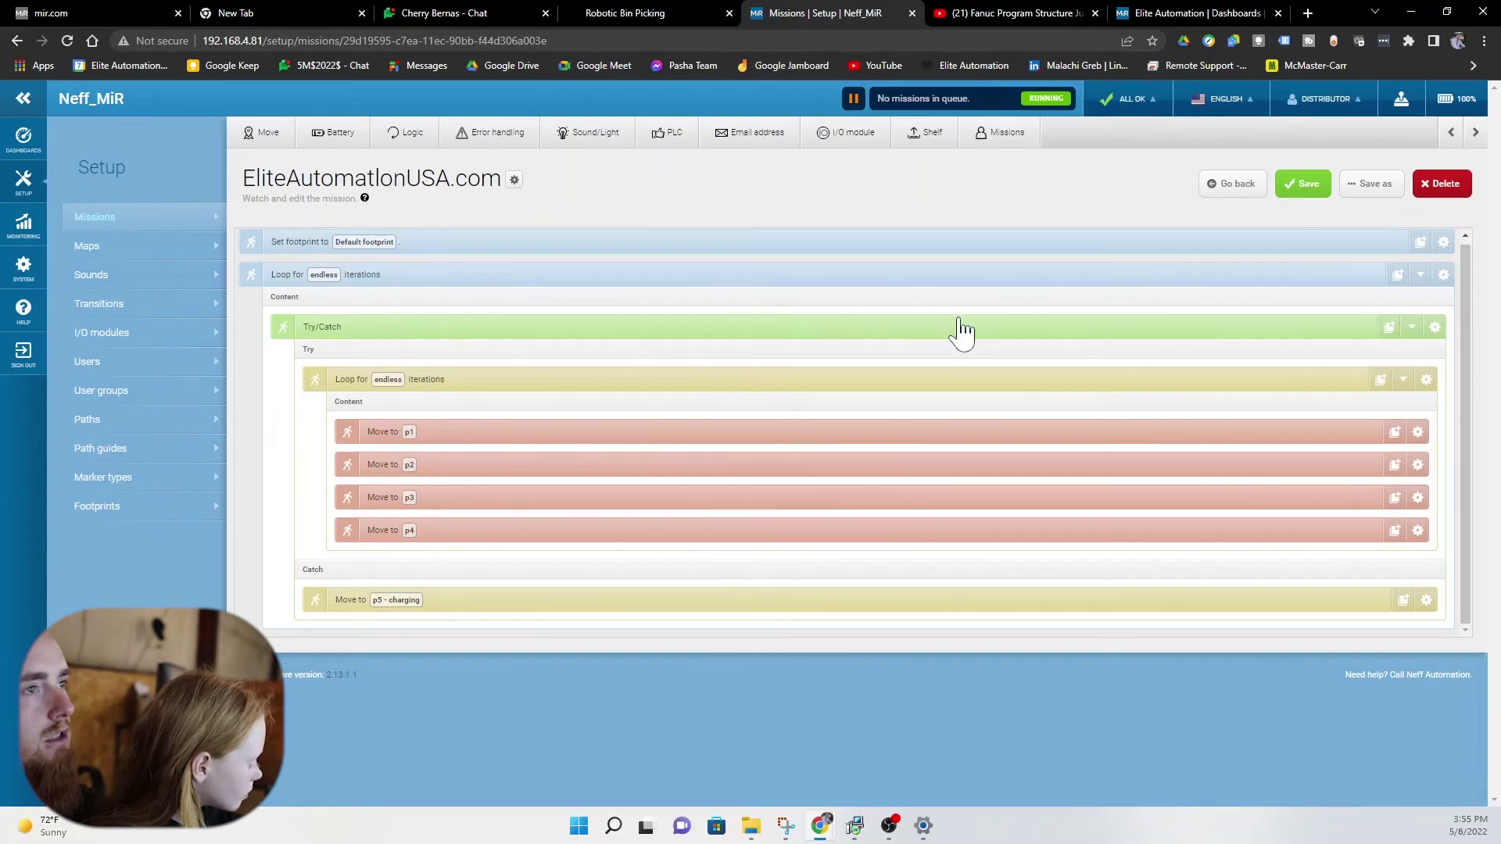
{"action": "left_click", "coordinate": [1304, 183]}
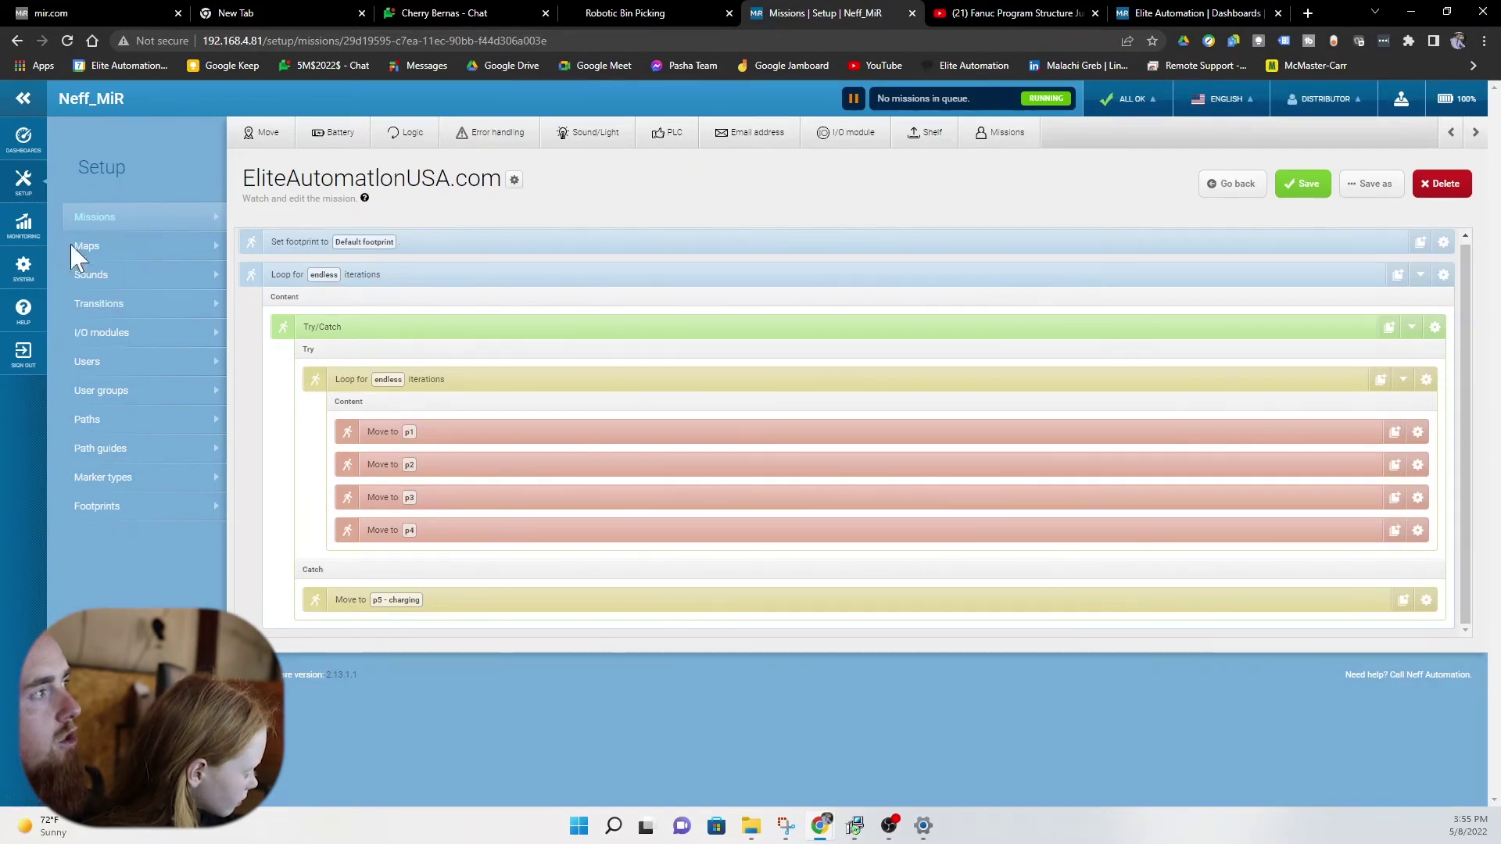
- Leave the editor for the Elite Automation dashboard and start EliteAutomationUSA.com
{"action": "left_click", "coordinate": [32, 143]}
{"action": "left_click", "coordinate": [109, 391]}
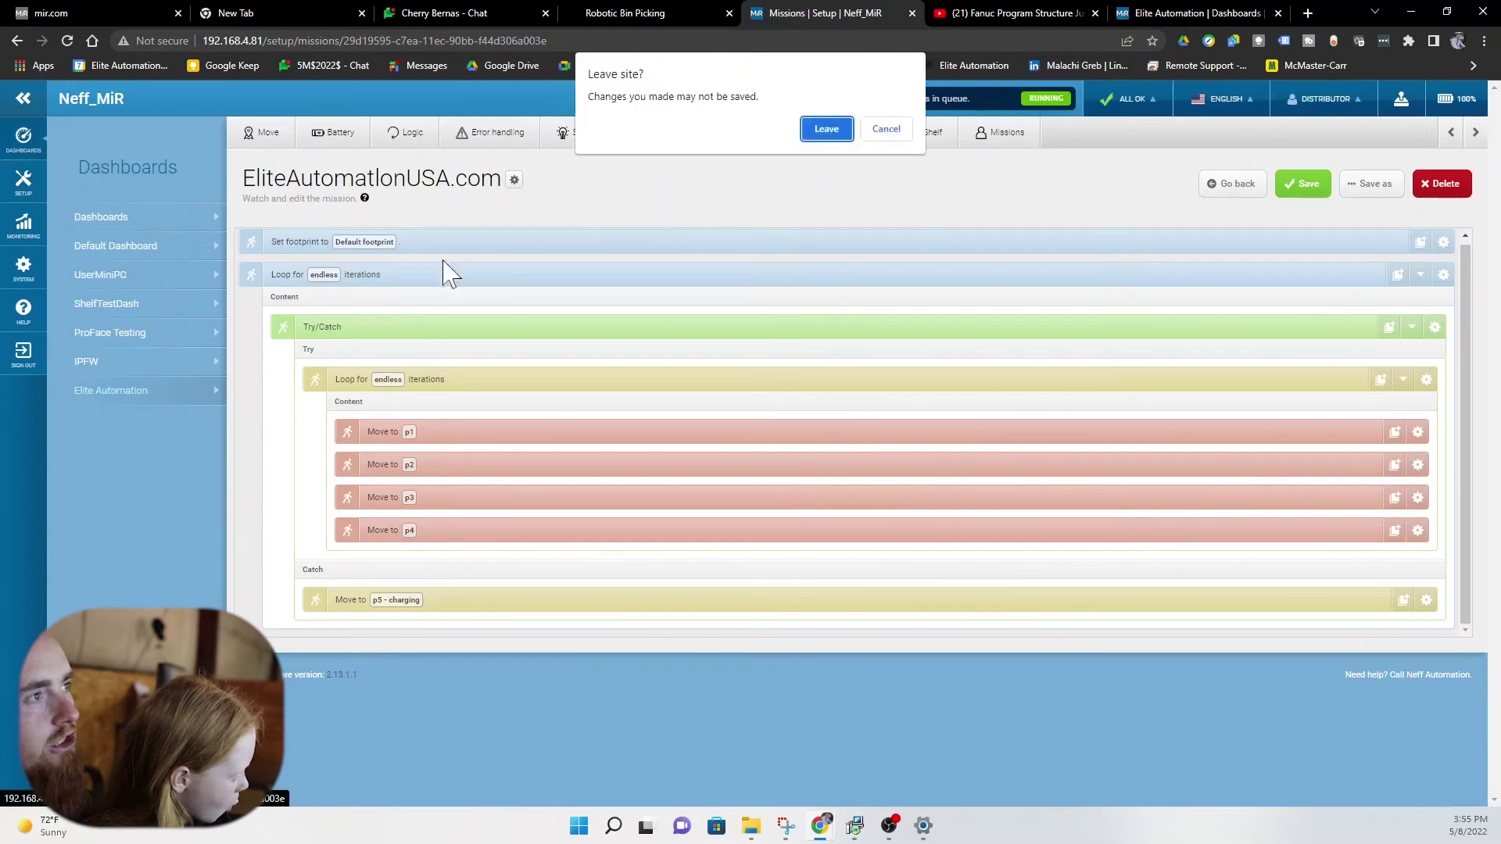
{"action": "left_click", "coordinate": [827, 129]}
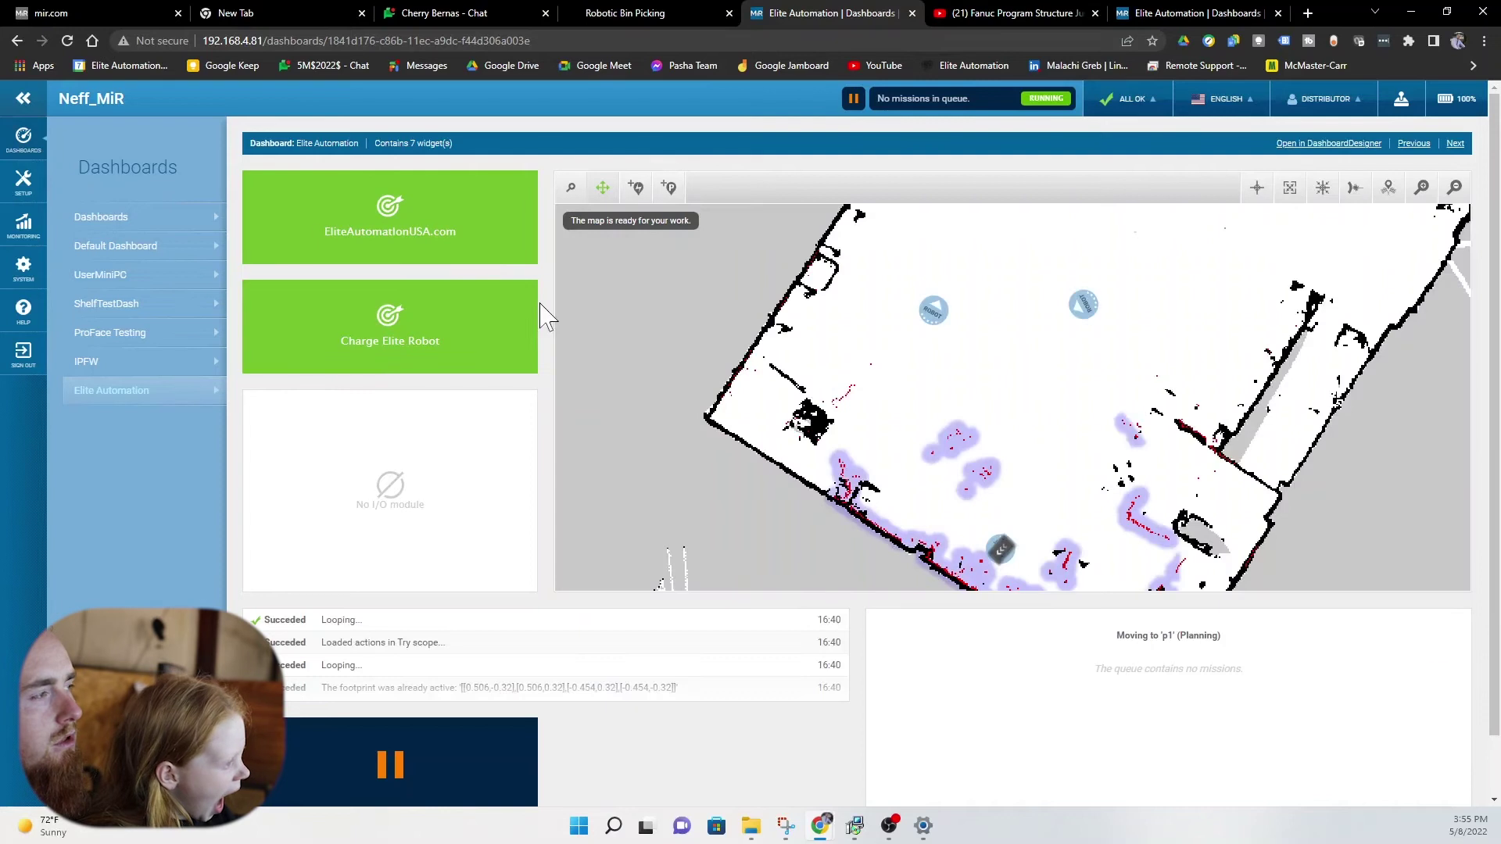
{"action": "left_click", "coordinate": [345, 236]}
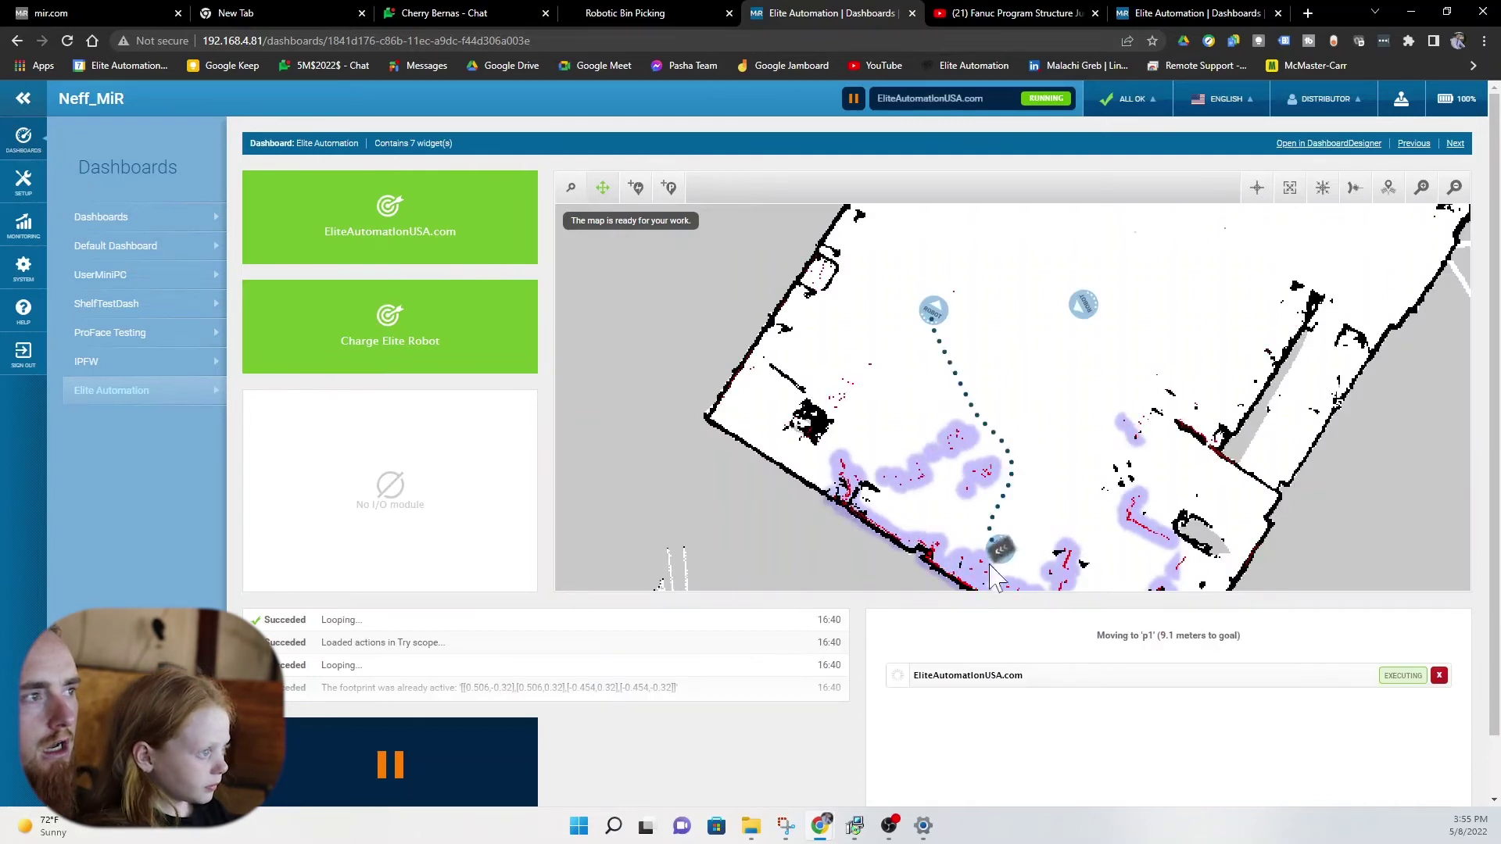